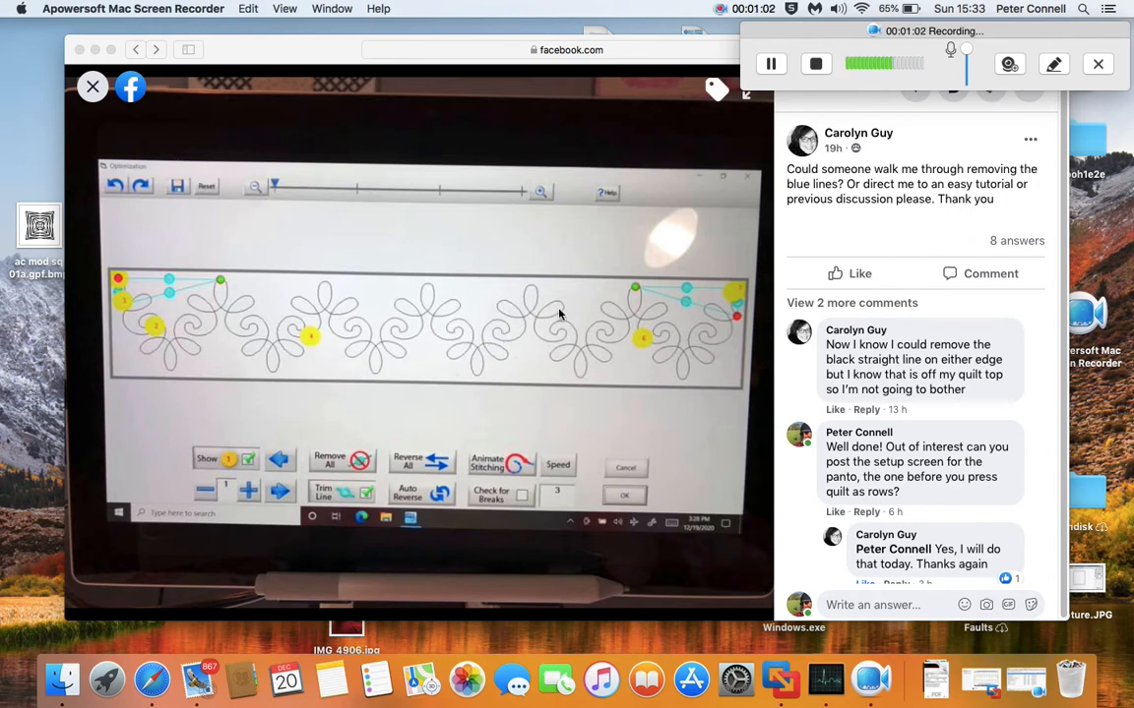
Switch to the Optimization window and renumber the border's starting segments so the small left-edge curve is stitched second and the lower curve third
key(ctrl+Right)
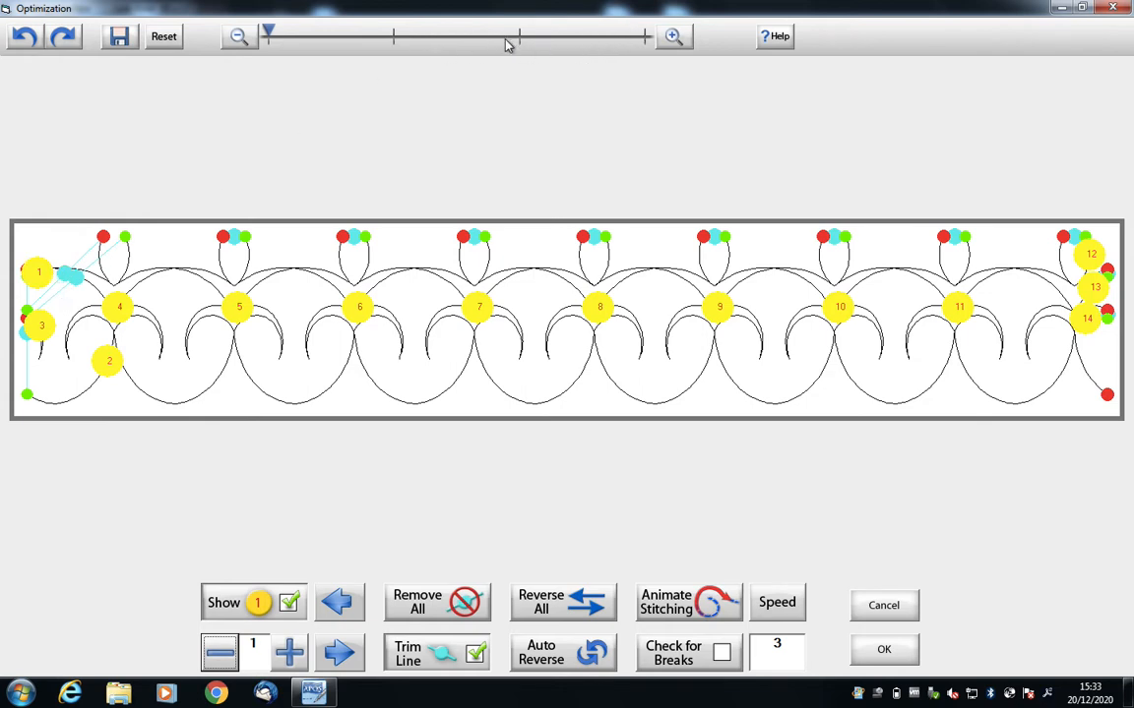
click(646, 38)
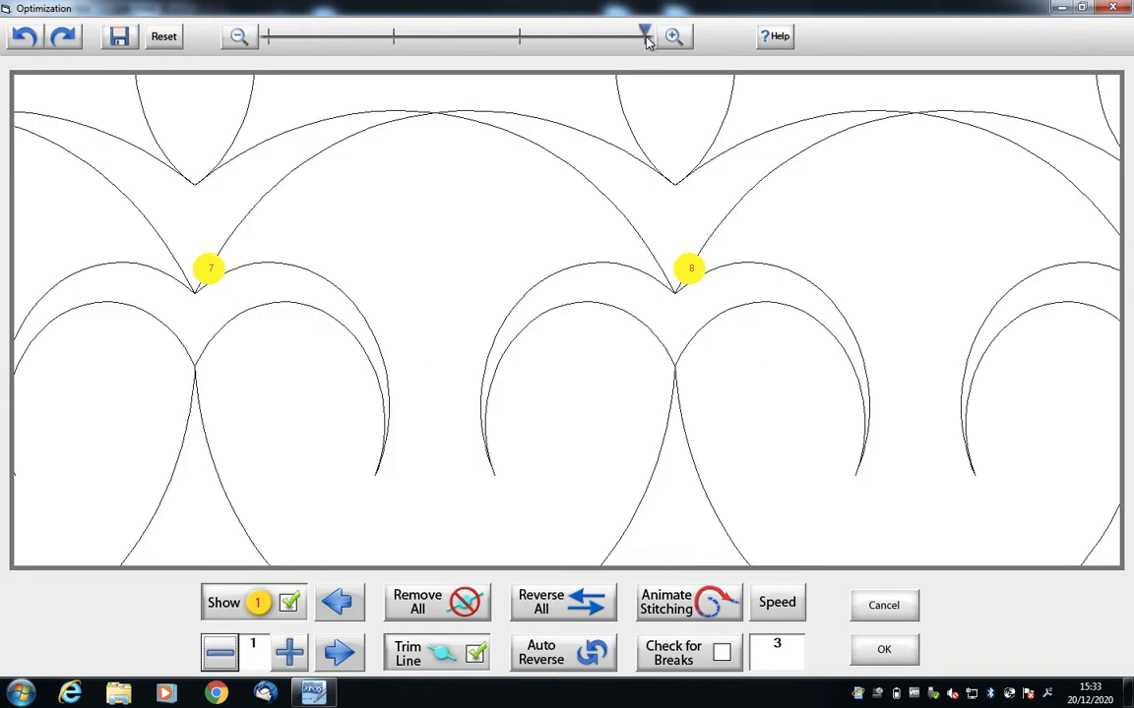
click(524, 42)
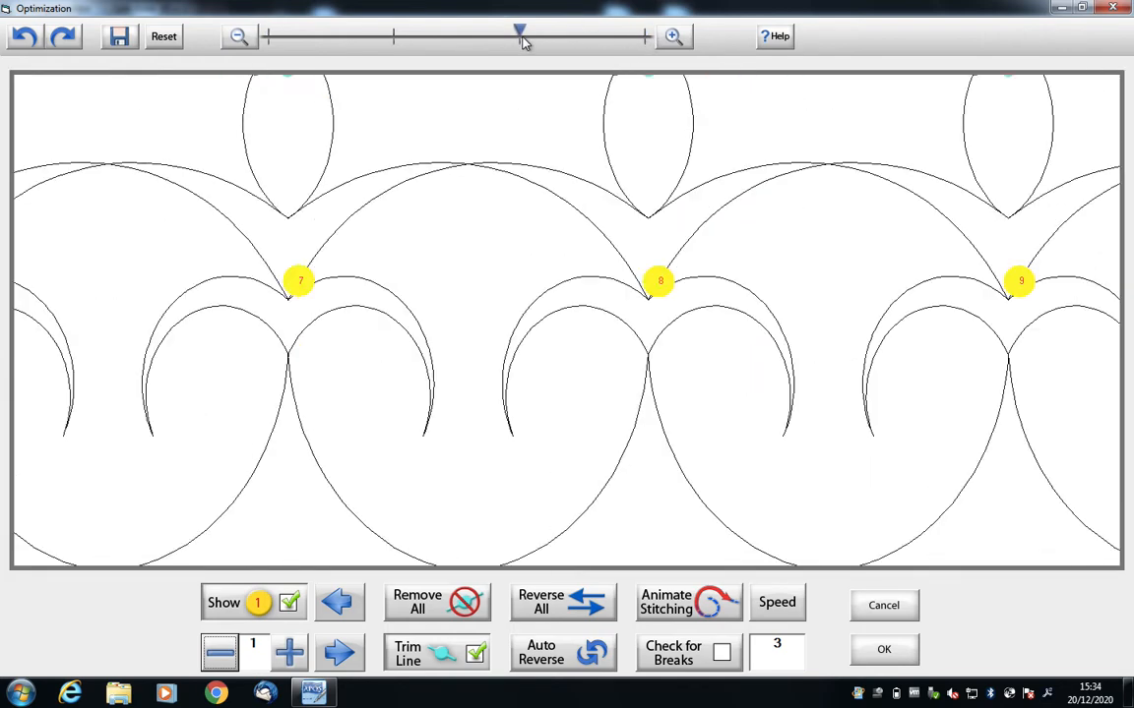
click(398, 44)
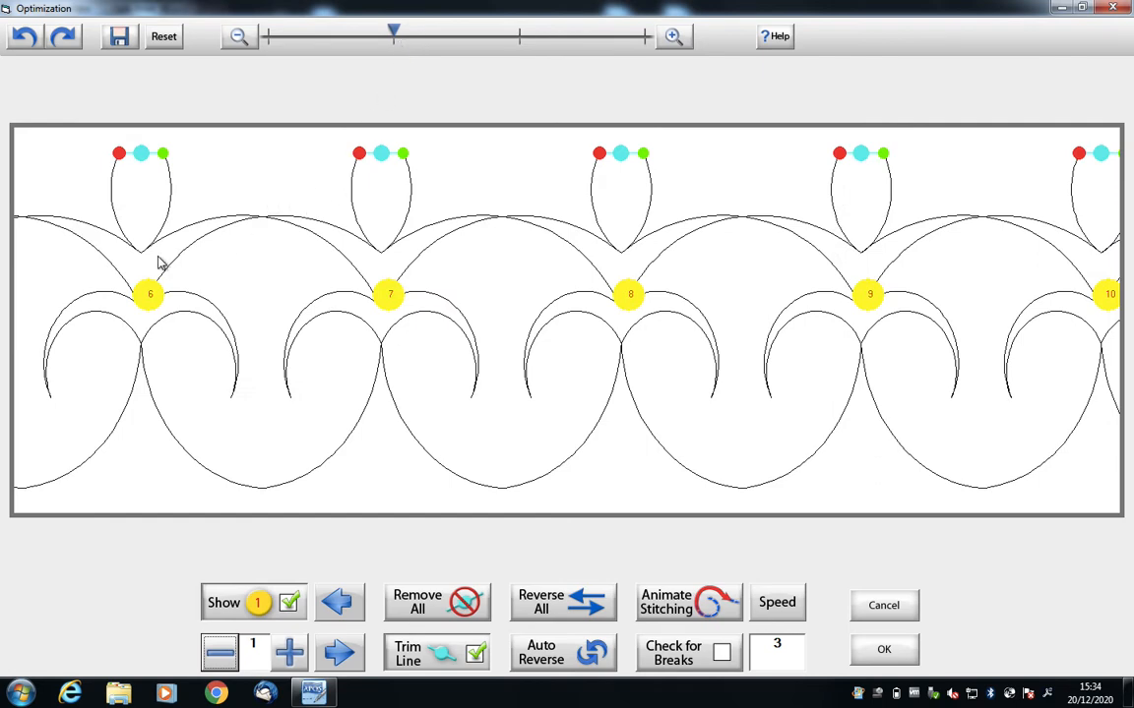
drag(160, 260, 443, 260)
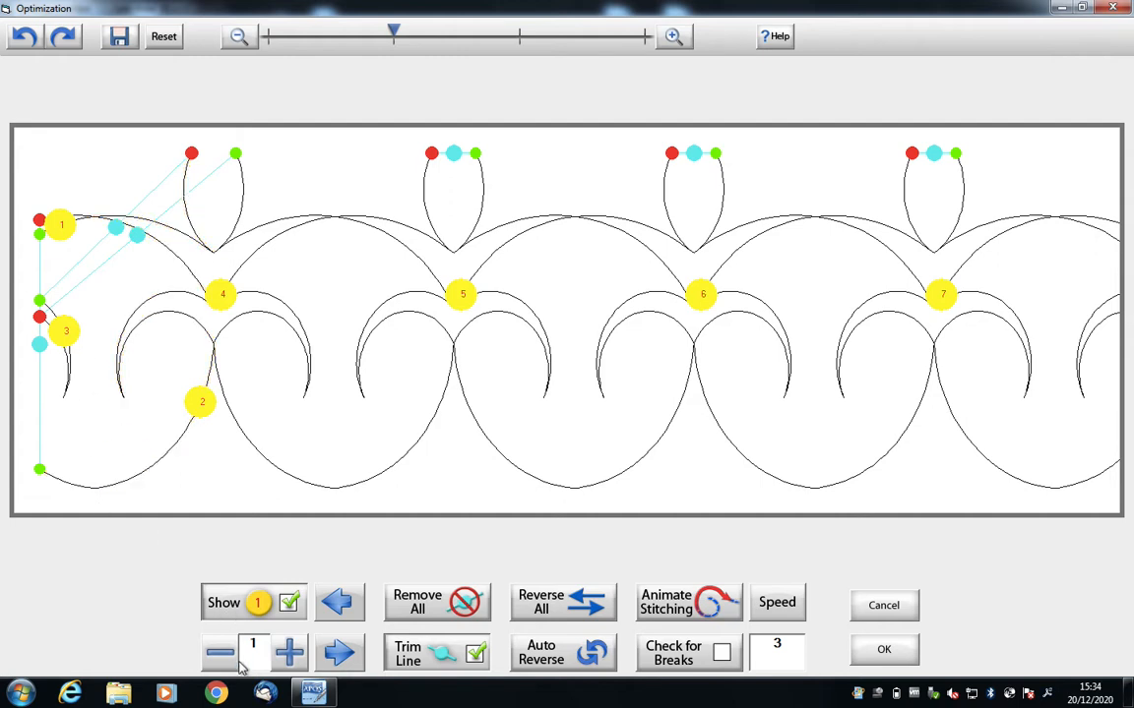
click(291, 652)
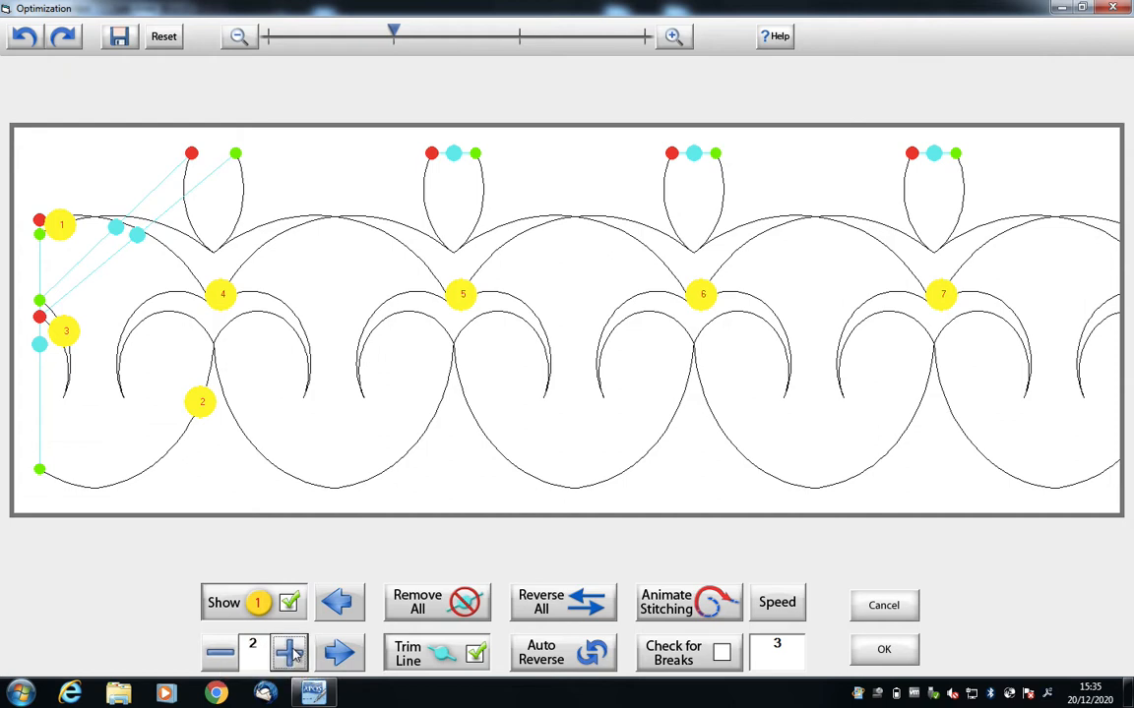
click(66, 334)
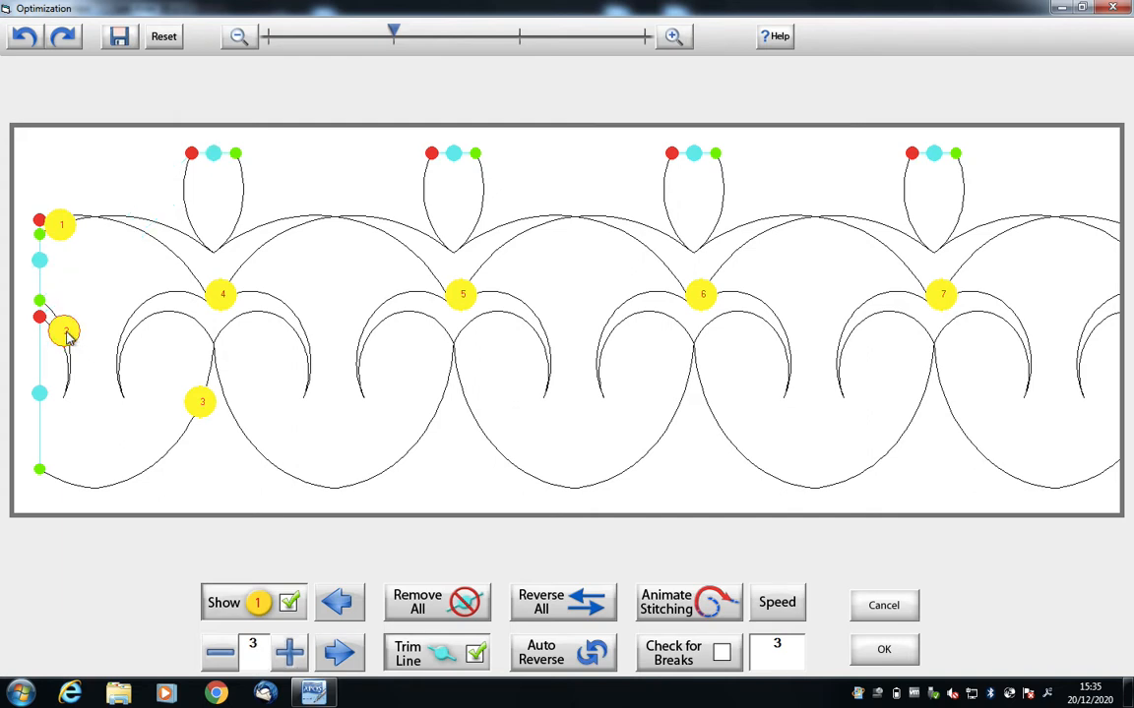
click(185, 153)
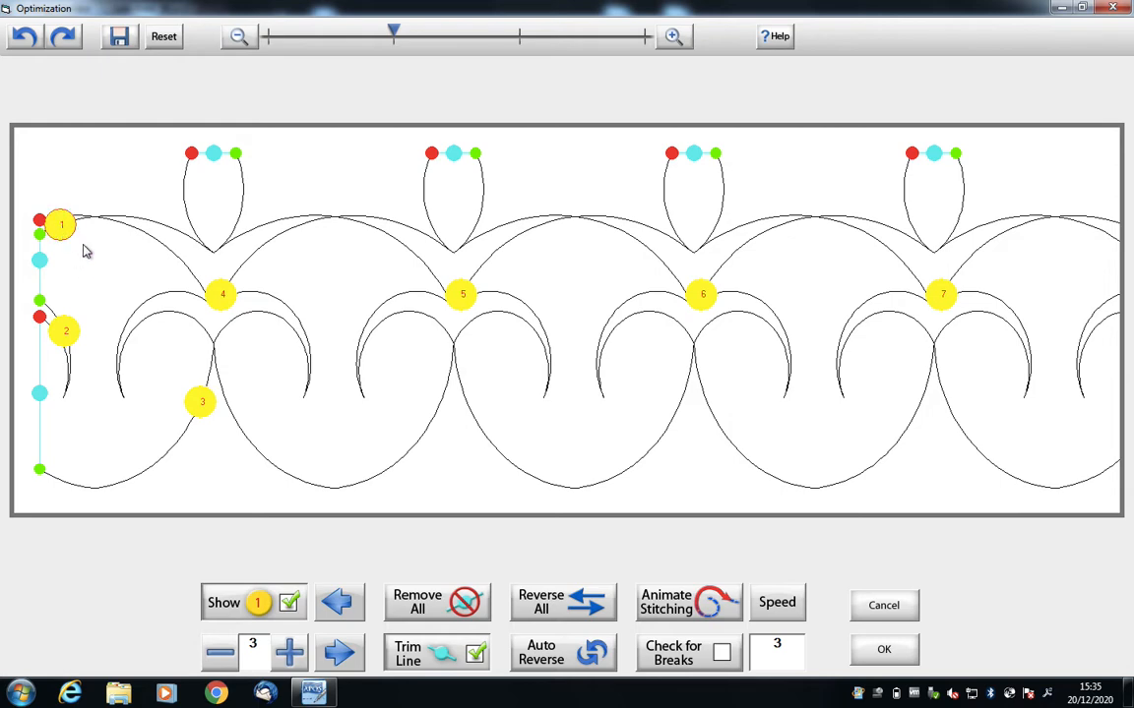
Reverse the stitching direction of segment 1 so it starts at its upper left-edge point and ends at the lower one
click(540, 37)
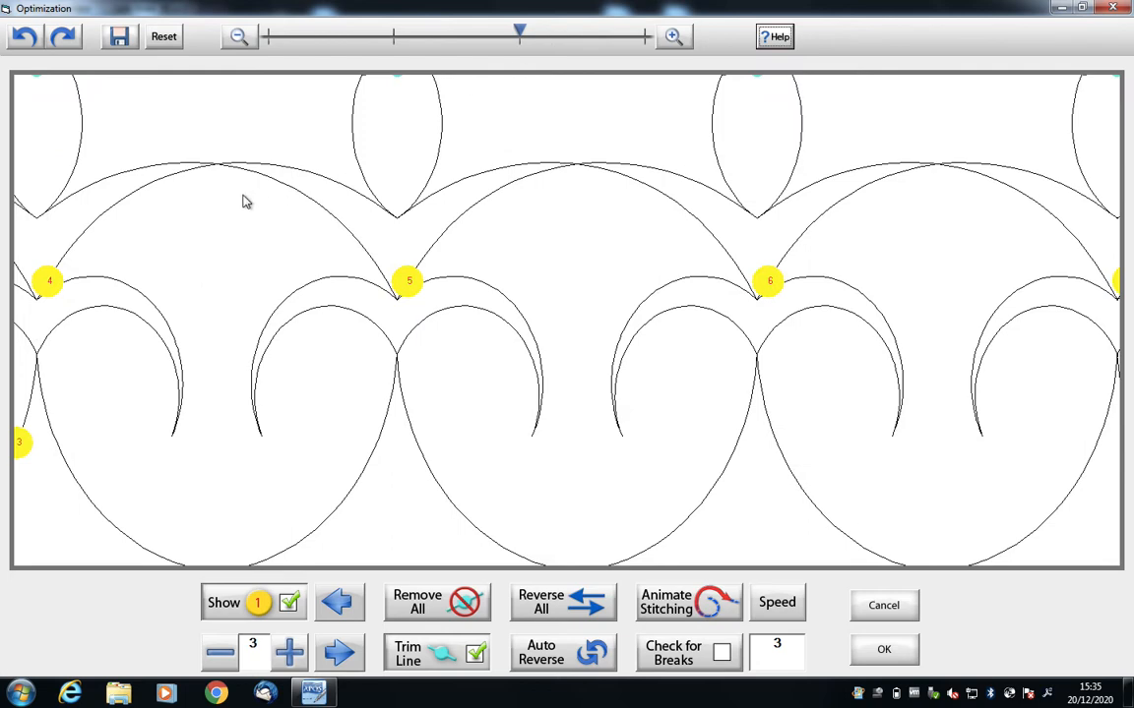
drag(243, 196, 694, 266)
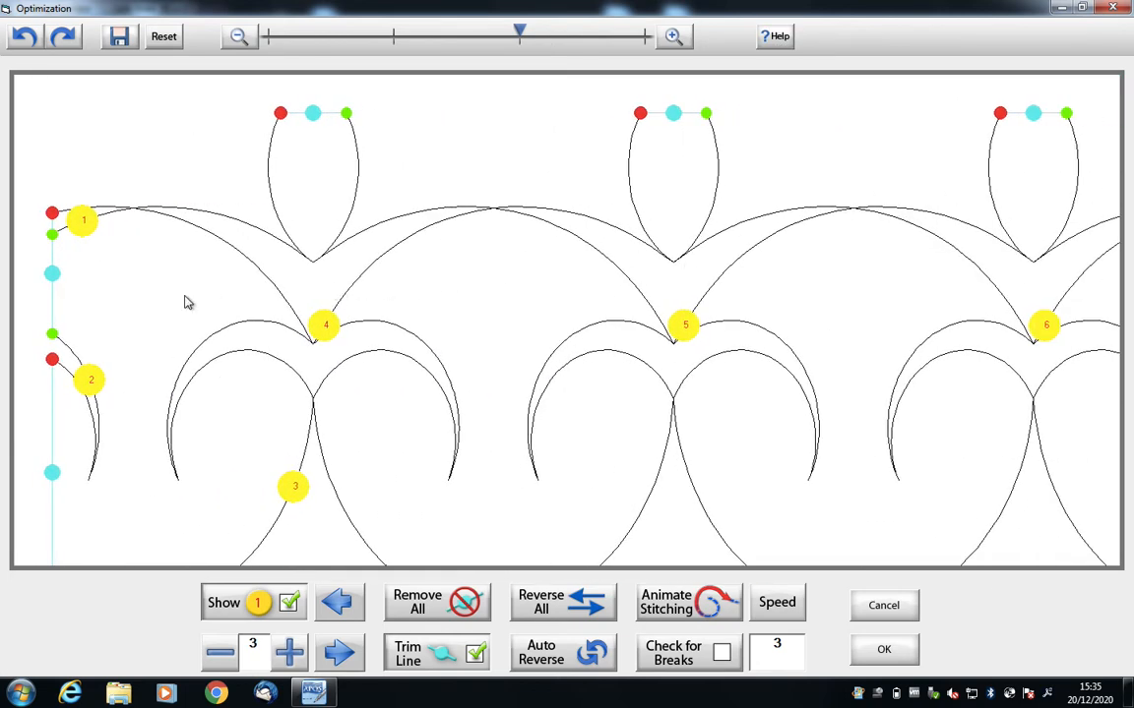
click(111, 221)
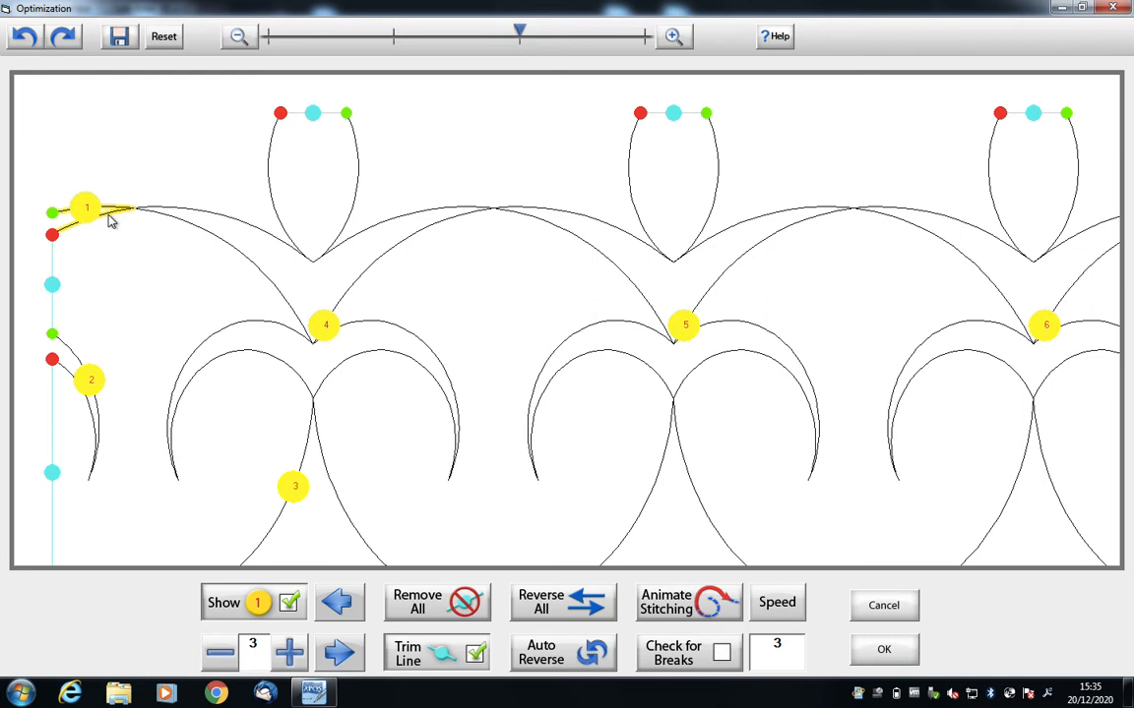
click(111, 222)
click(111, 222)
click(111, 221)
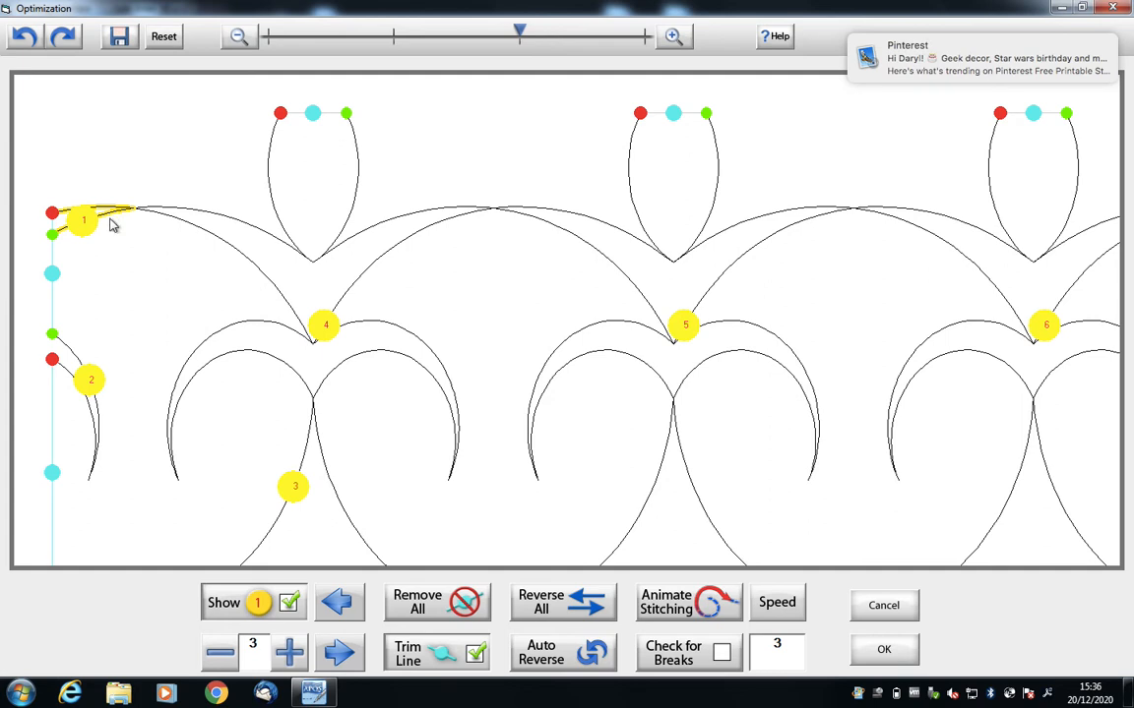
click(53, 235)
click(54, 215)
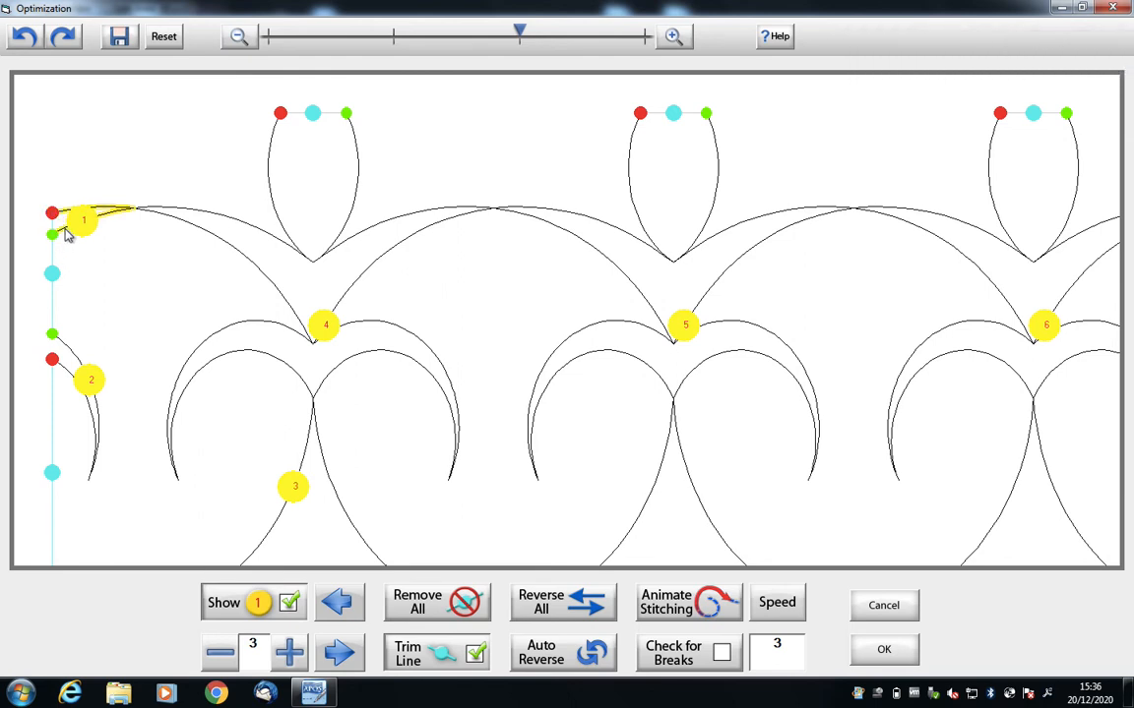
click(65, 229)
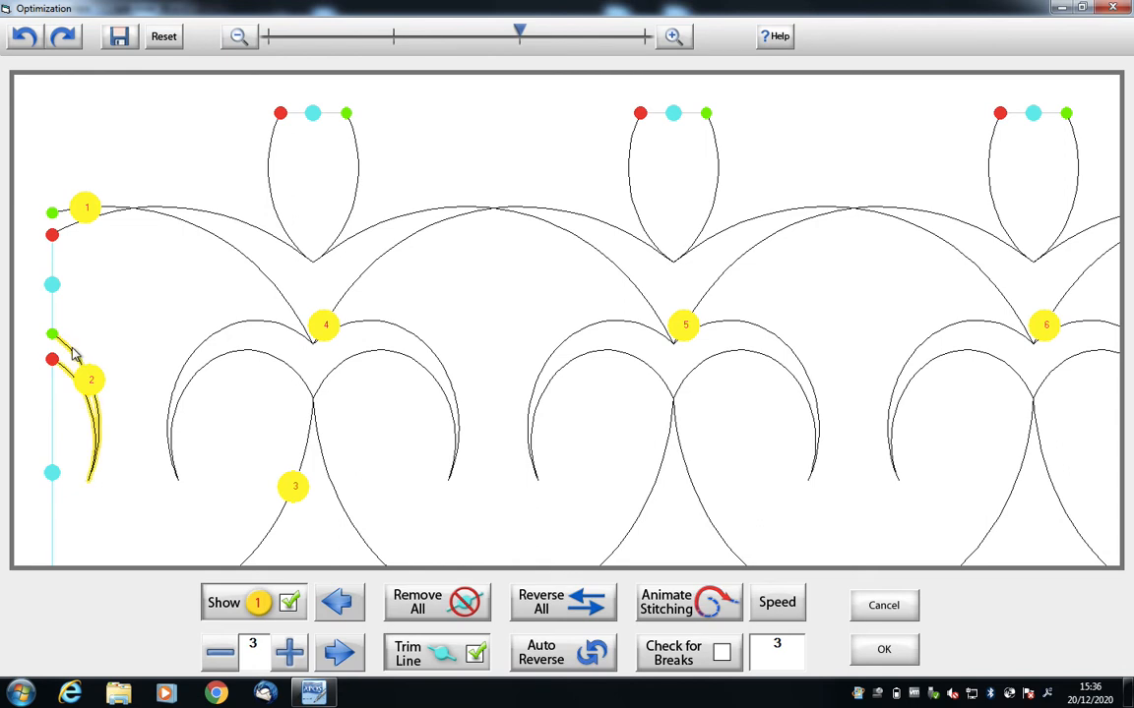
Reverse the stitching direction of segment 2 and run Auto Reverse on the pattern
click(72, 354)
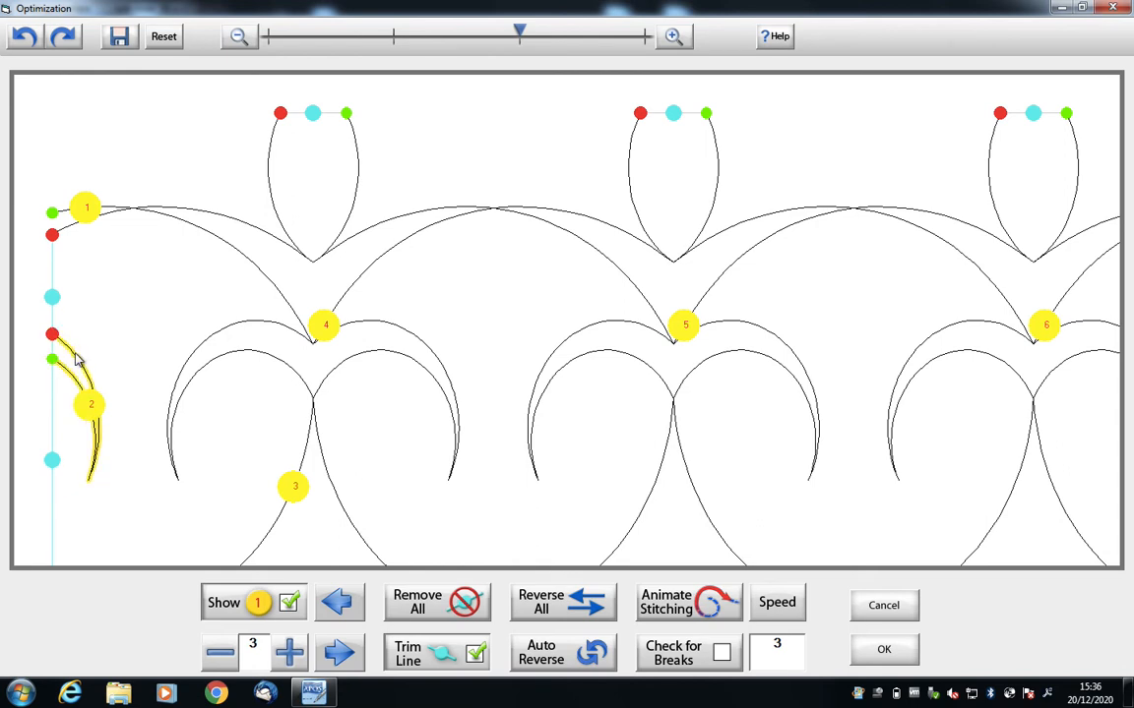
click(75, 359)
click(75, 361)
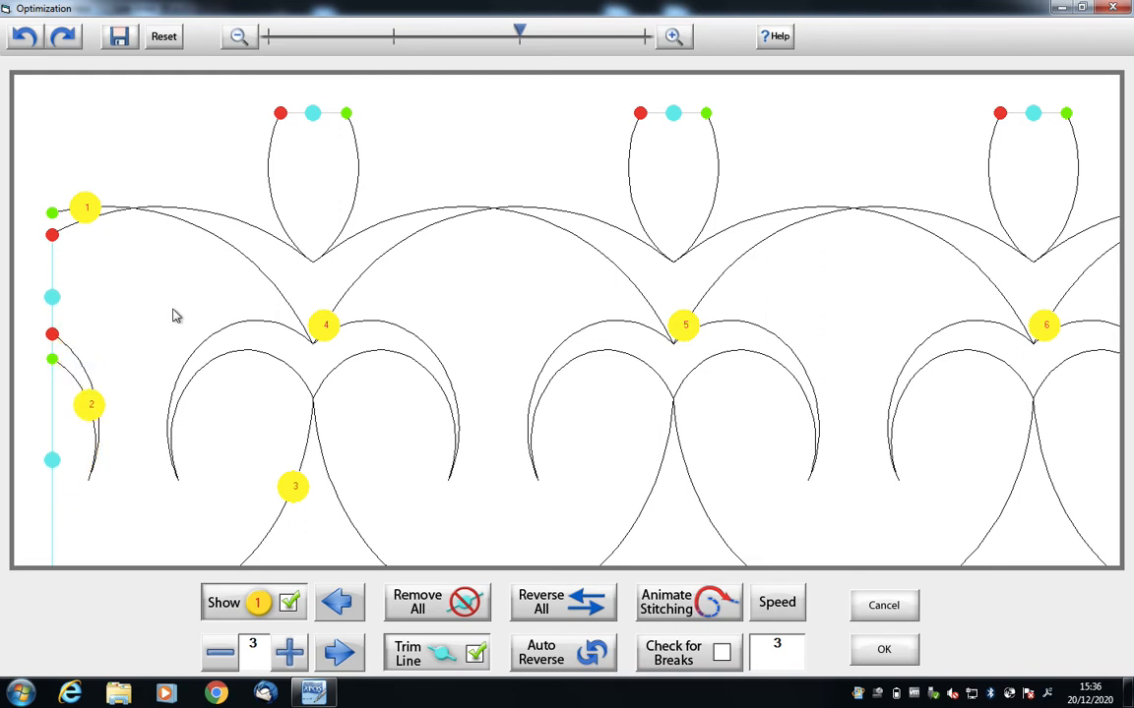
click(566, 657)
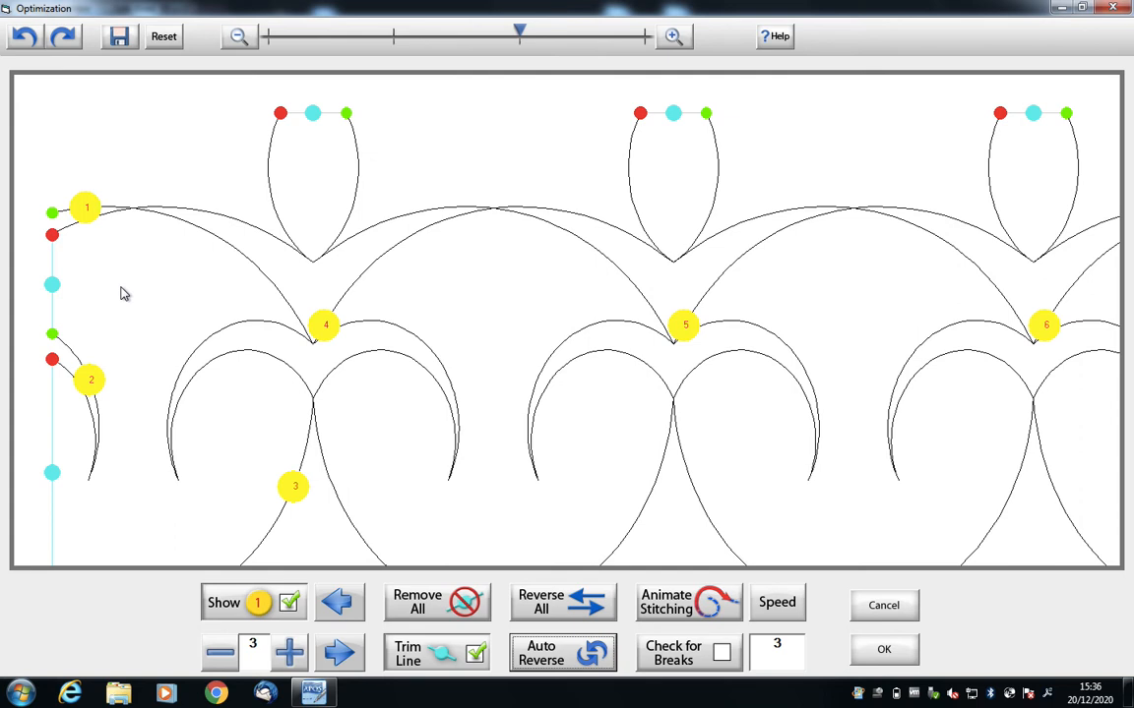
Join segments 1, 2 and 3 along the border's left edge by converting the two blue trim lines between them into stitching
click(52, 285)
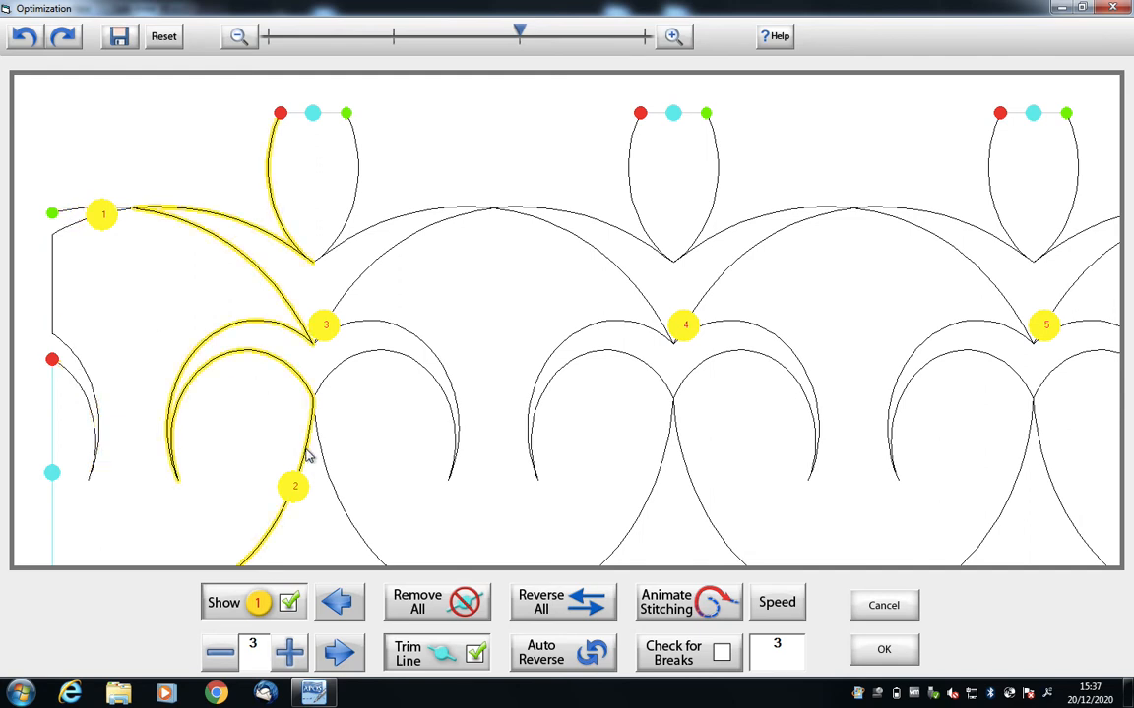
click(52, 474)
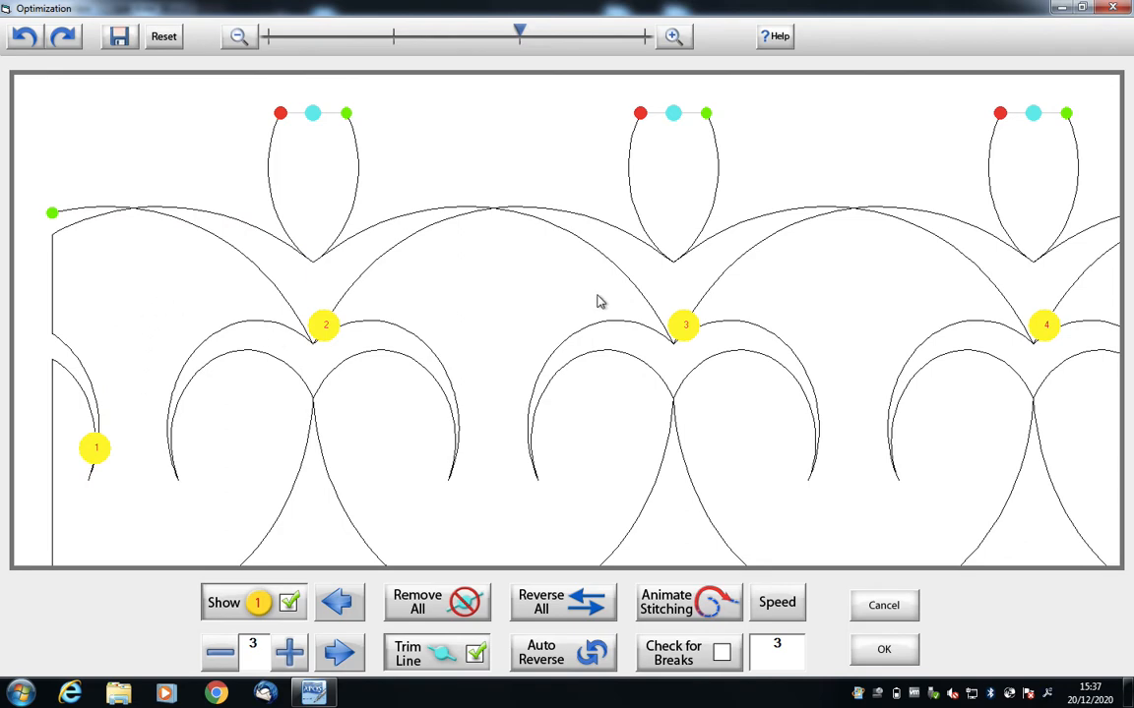
At the right end of the border, shift the segment number markers back along their stitching lines
drag(865, 346, 137, 384)
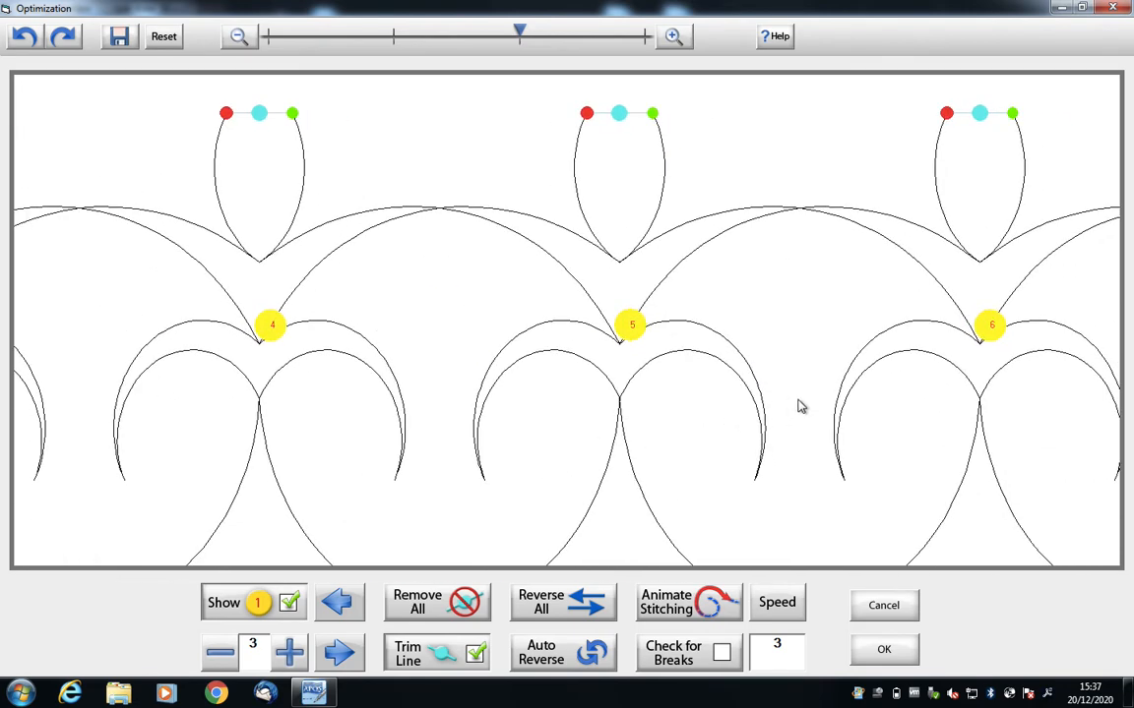
drag(799, 404, 39, 385)
drag(813, 323, 240, 337)
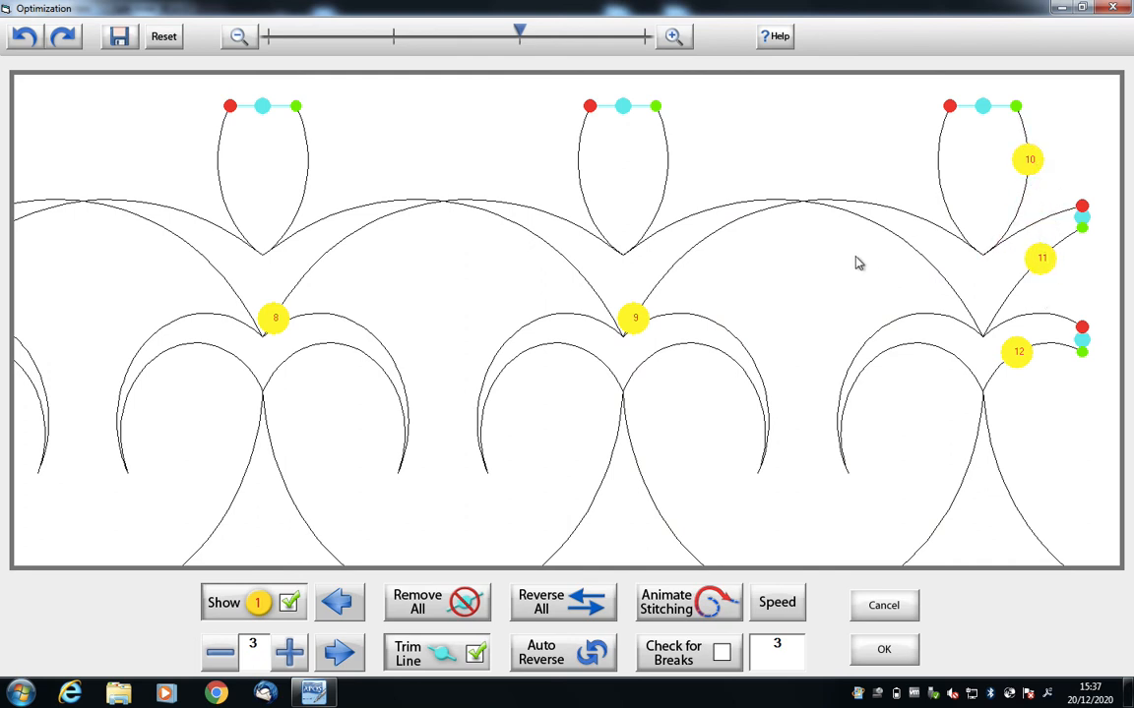
click(340, 604)
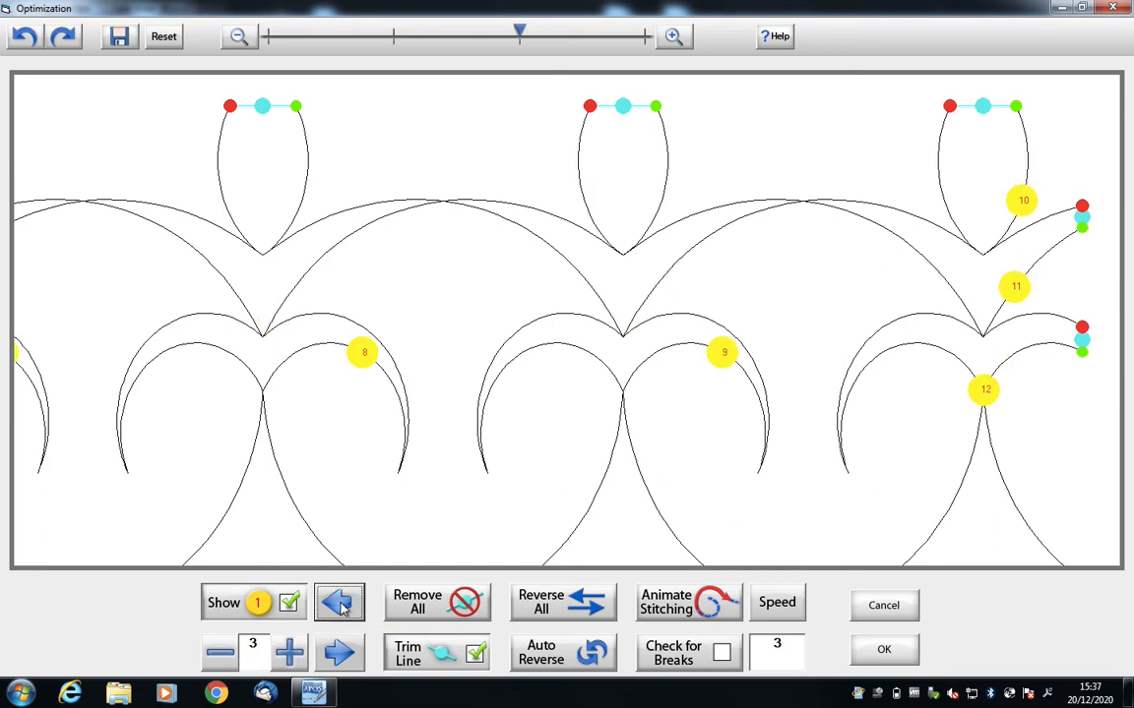
click(341, 609)
click(341, 608)
click(341, 608)
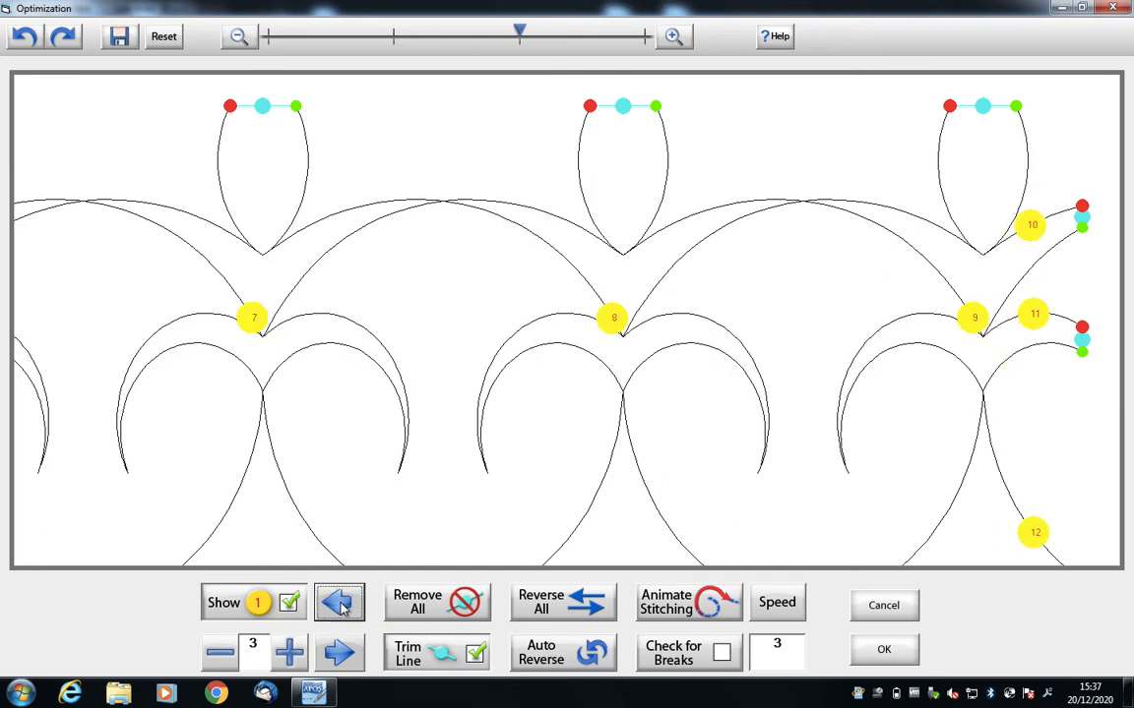
click(342, 608)
click(342, 608)
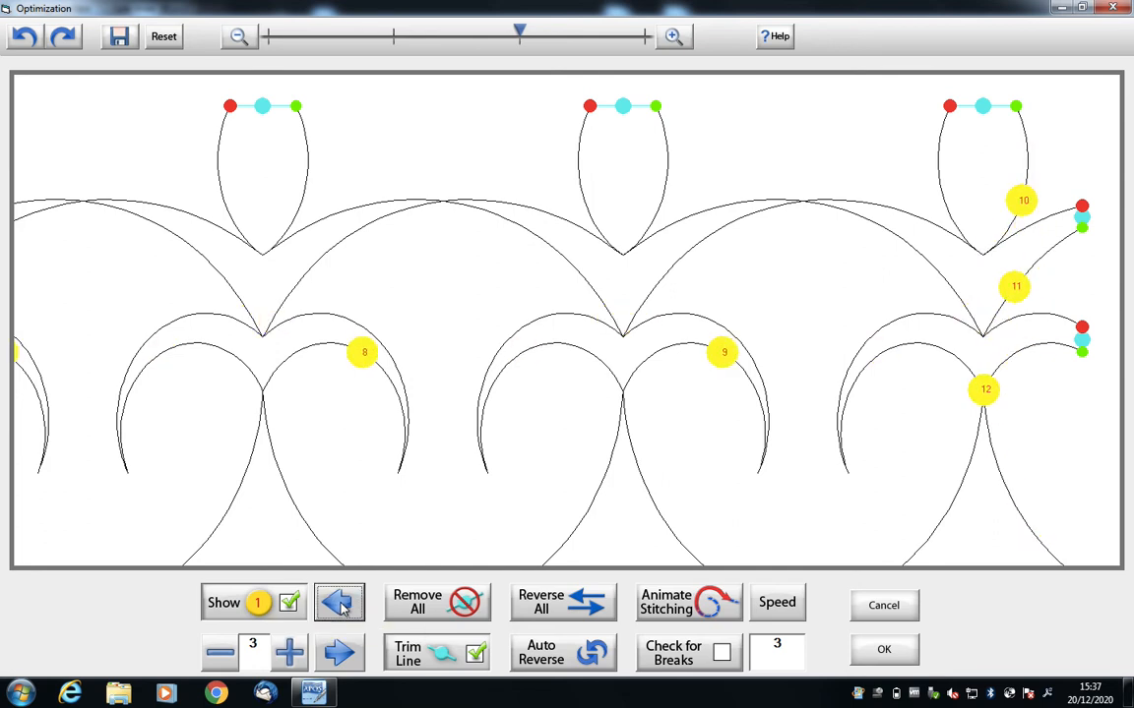
click(342, 609)
click(342, 608)
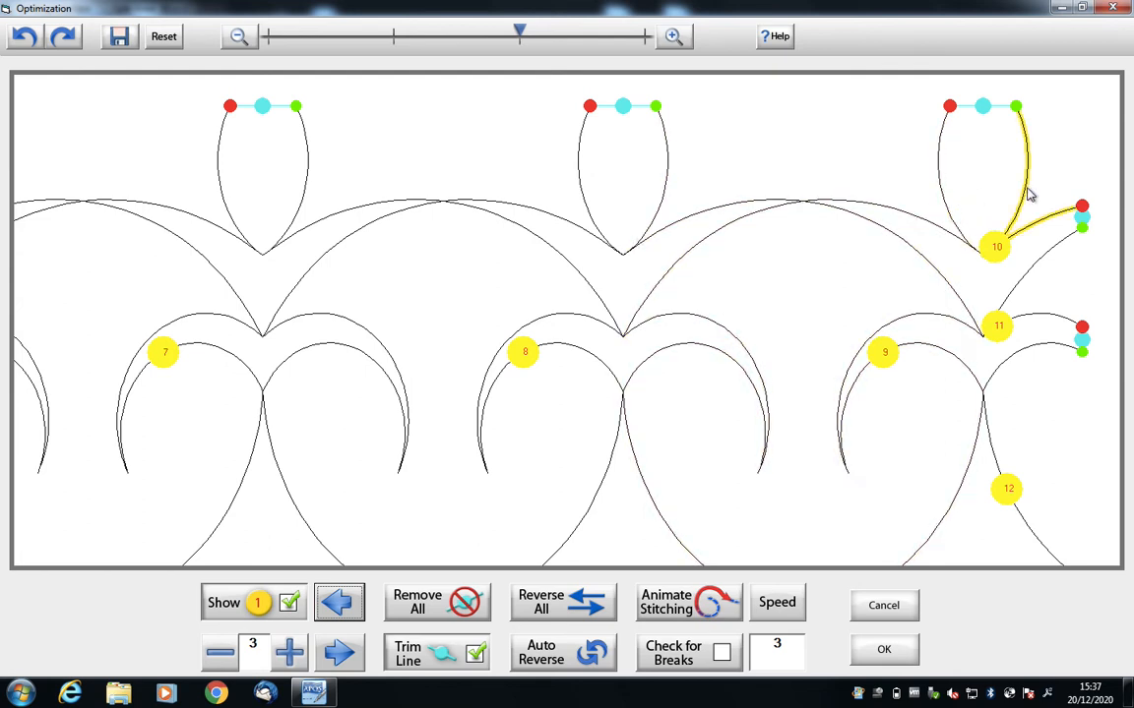
click(340, 604)
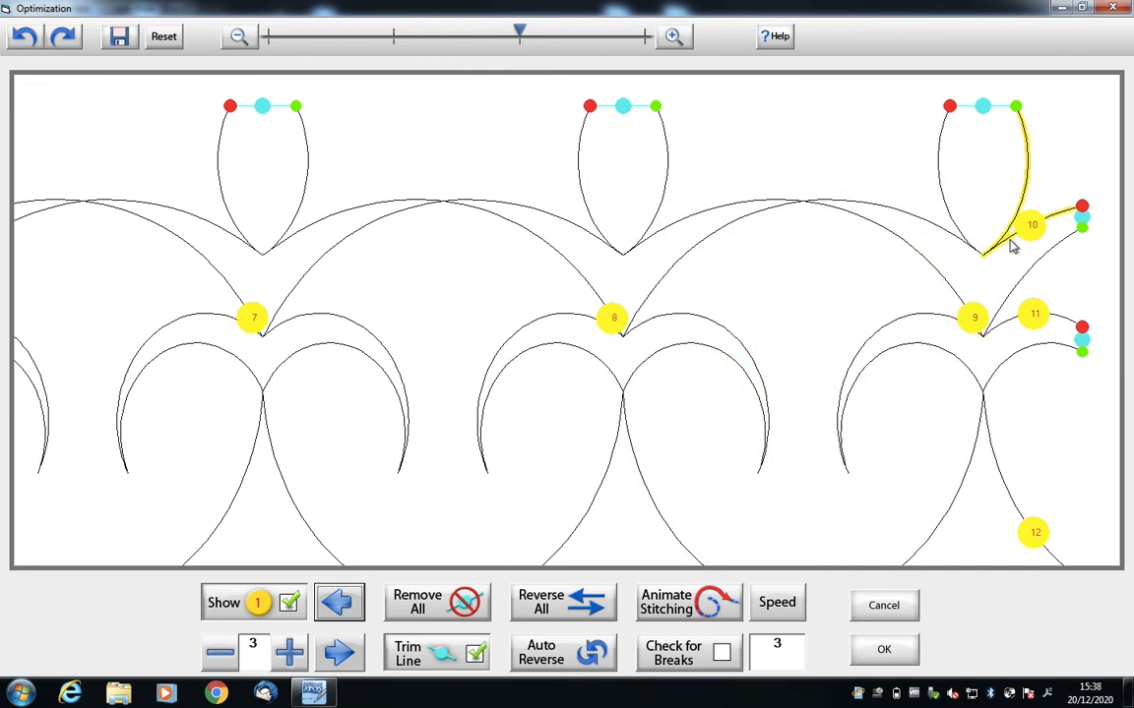
Inspect segments 9 and 10 in isolation, shifting segment 9's marker forward along its line, and show all segment numbers again
click(288, 604)
click(289, 653)
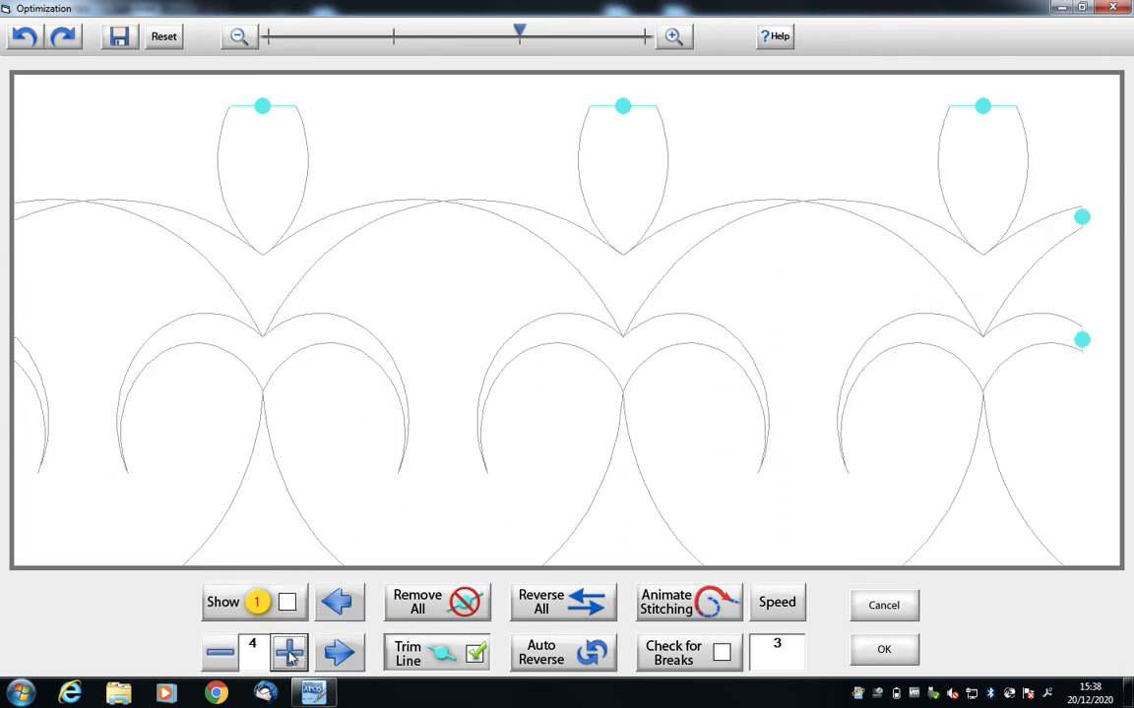
click(289, 653)
click(289, 653)
click(289, 653)
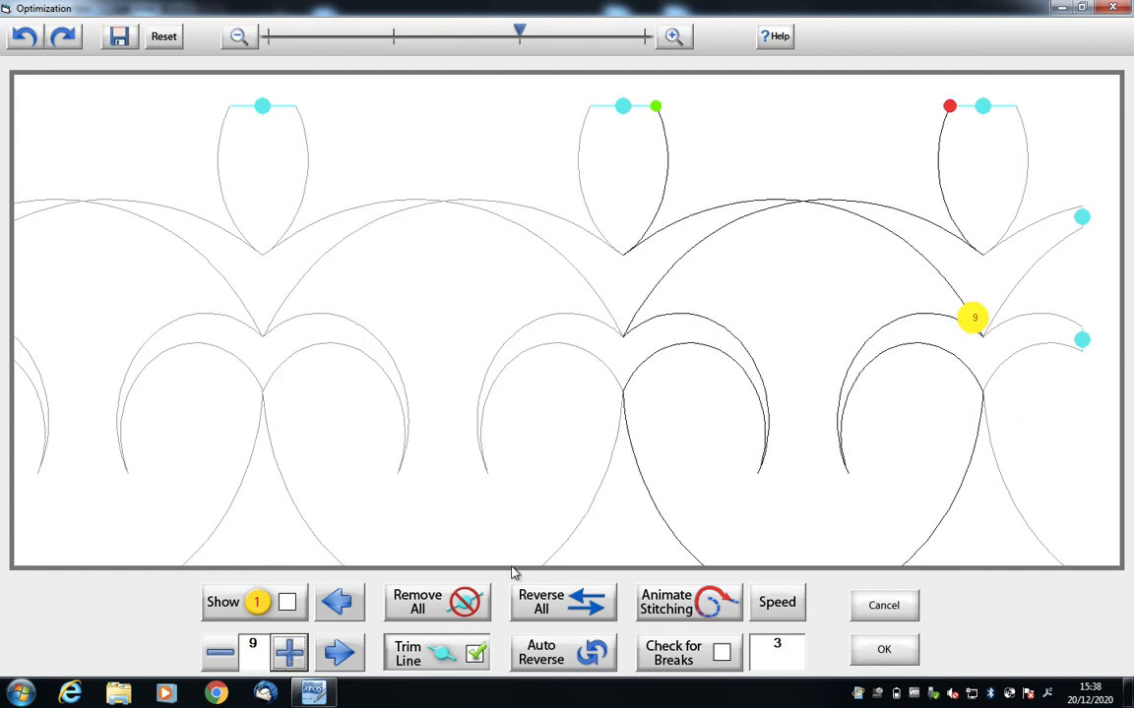
click(338, 654)
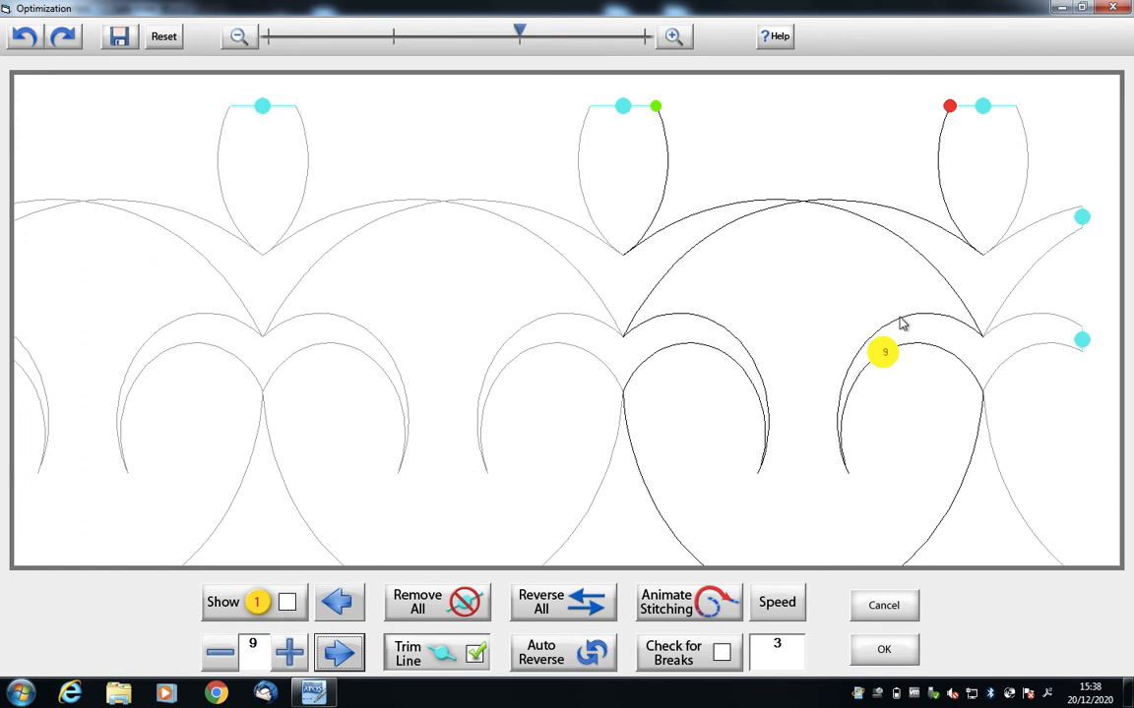
click(915, 351)
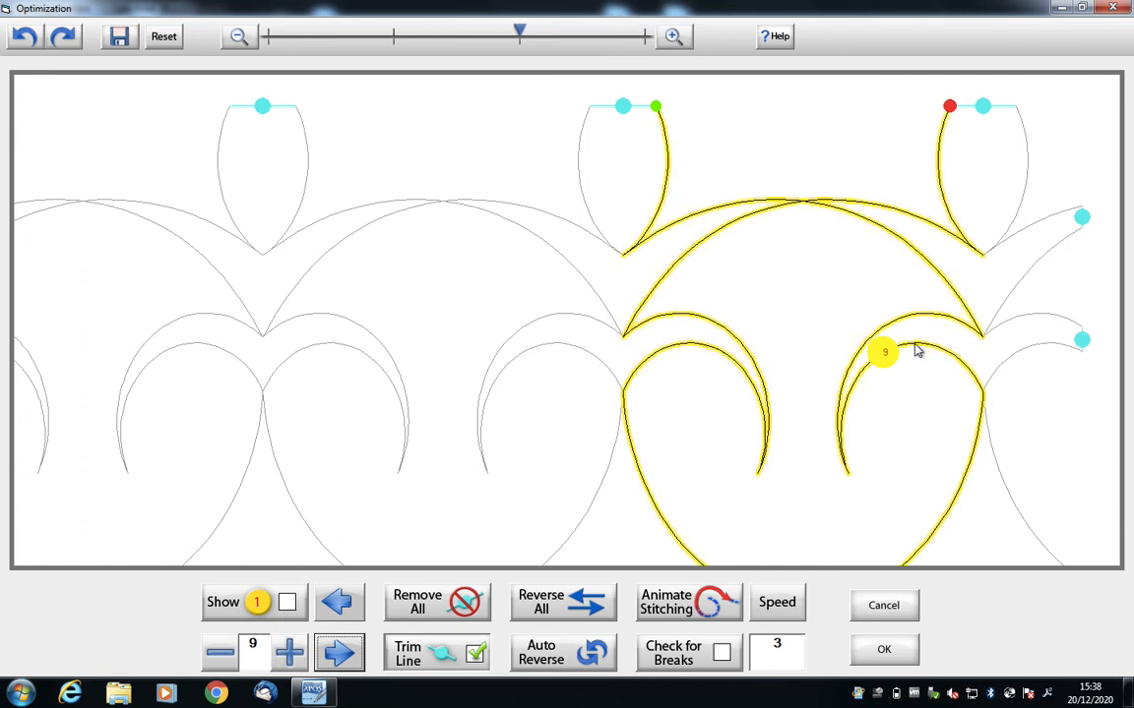
click(289, 653)
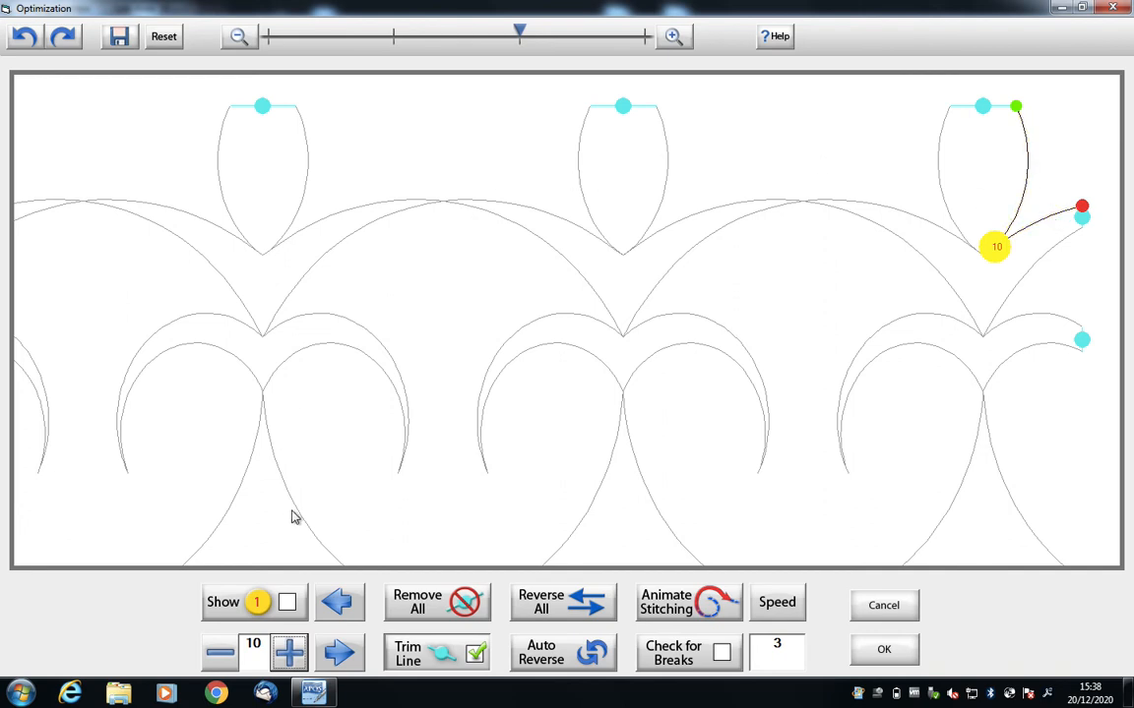
click(286, 605)
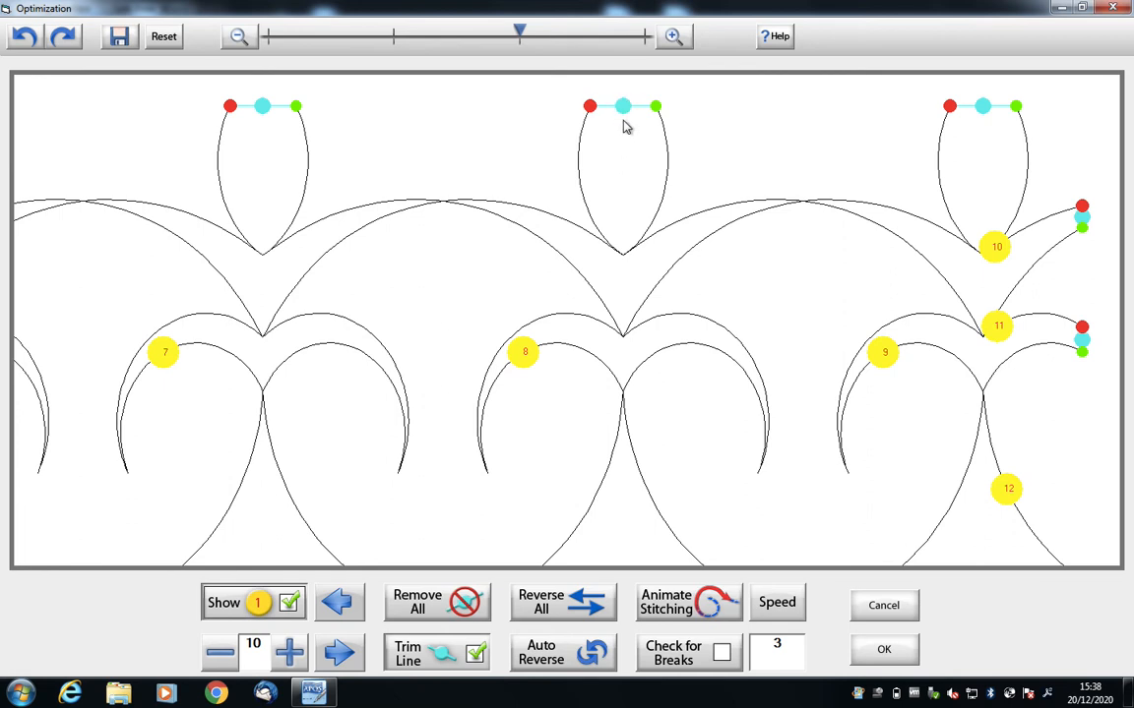
Turn the trim line markers off and back on, and join segments 8 and 9 across the open petal top
click(476, 653)
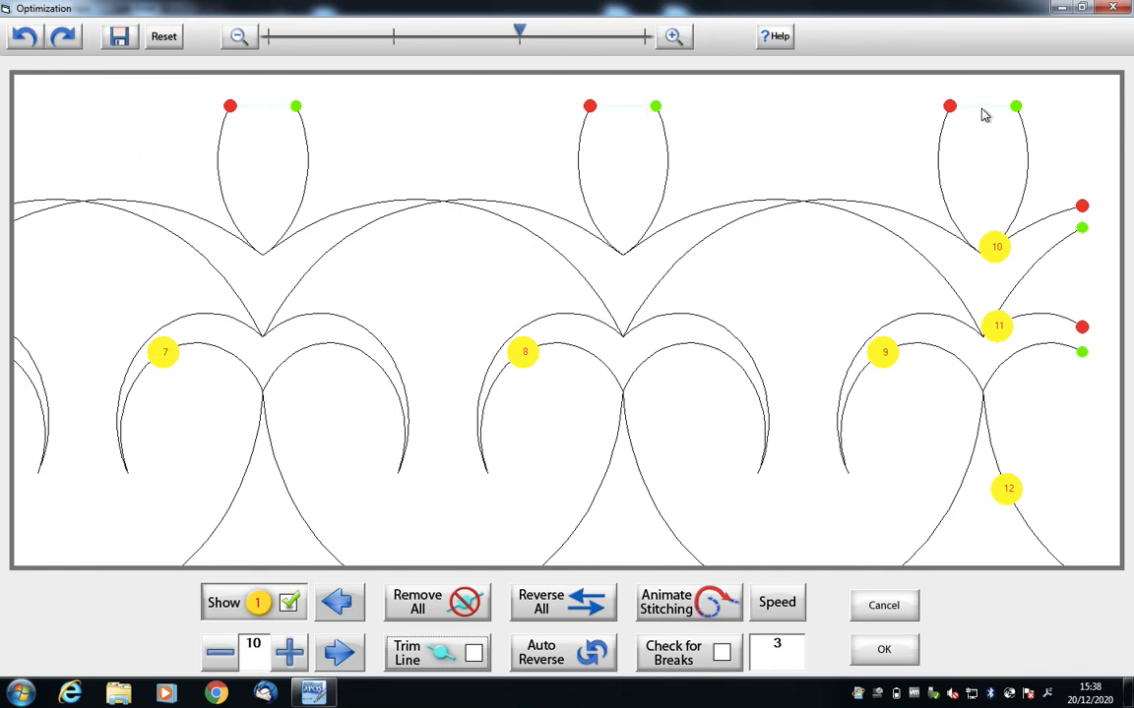
click(475, 655)
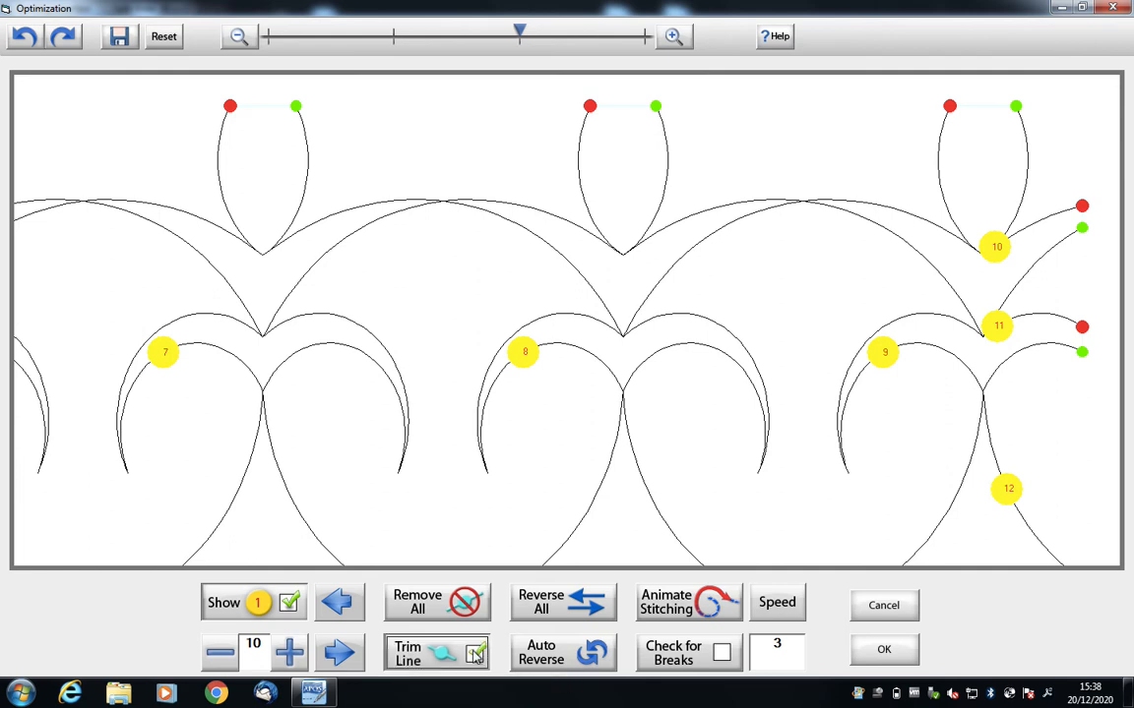
click(621, 106)
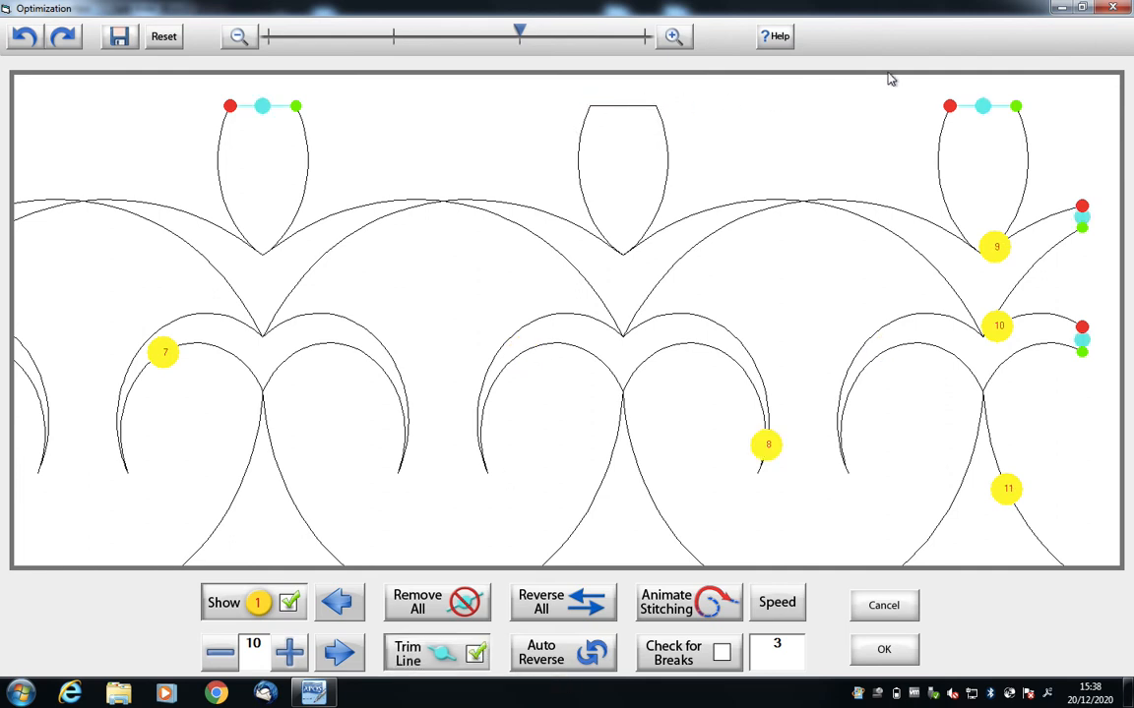
Join segments 8 and 9 across the border's last open petal top on the far right, and enable Check for Breaks
click(984, 106)
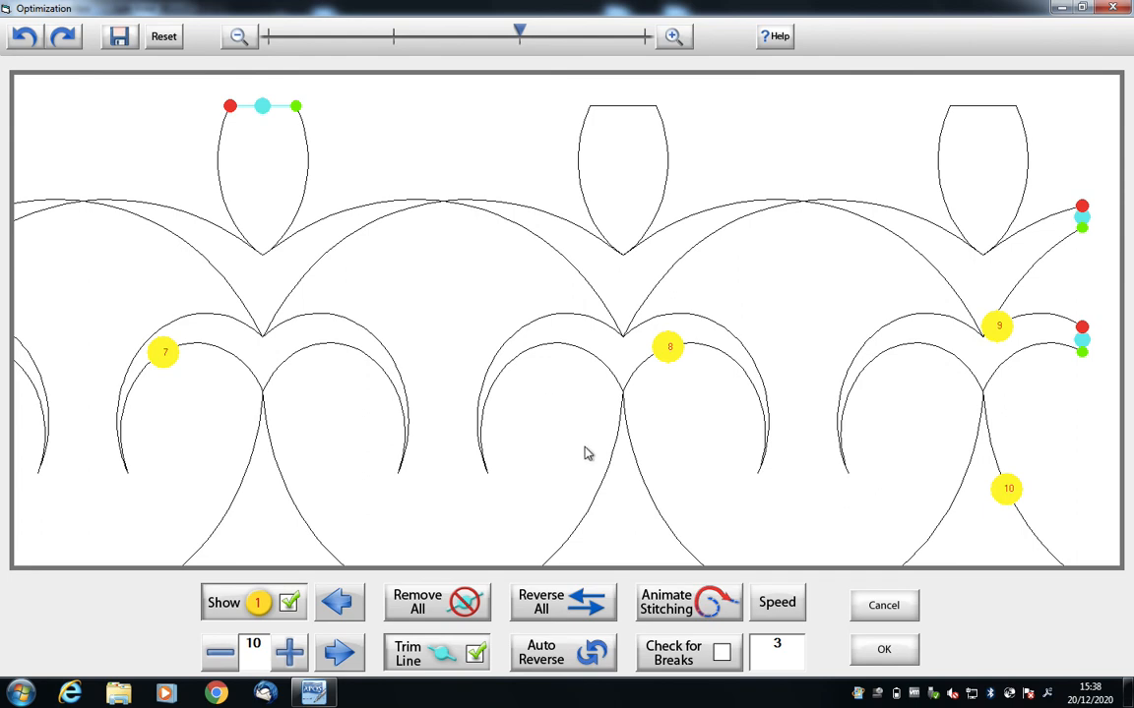
click(724, 654)
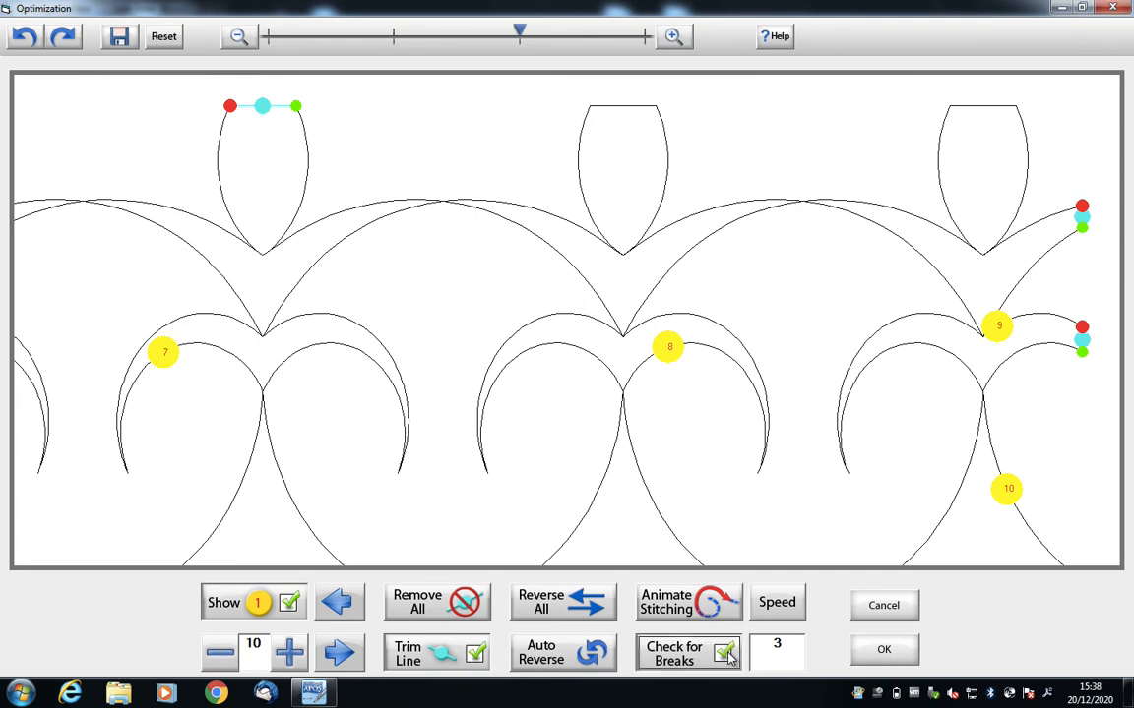
click(271, 37)
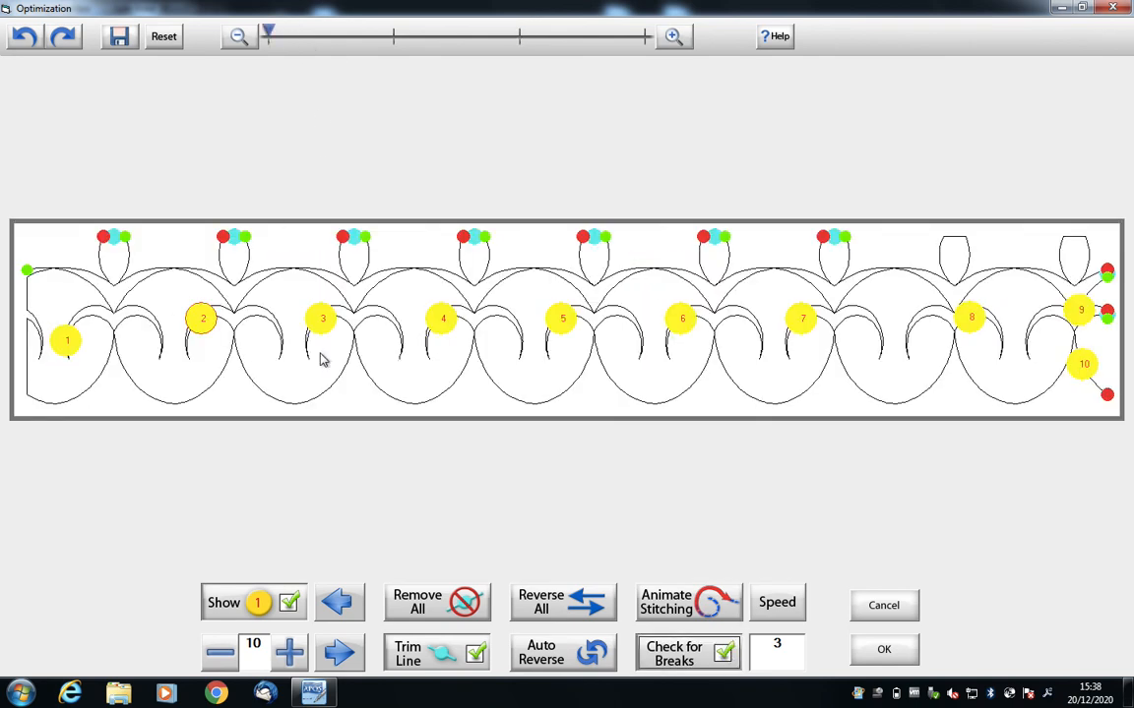
Animate the stitching, removing only the breaks at the third, fourth and fifth petals from the left and leaving the first and last points unconnected
click(696, 610)
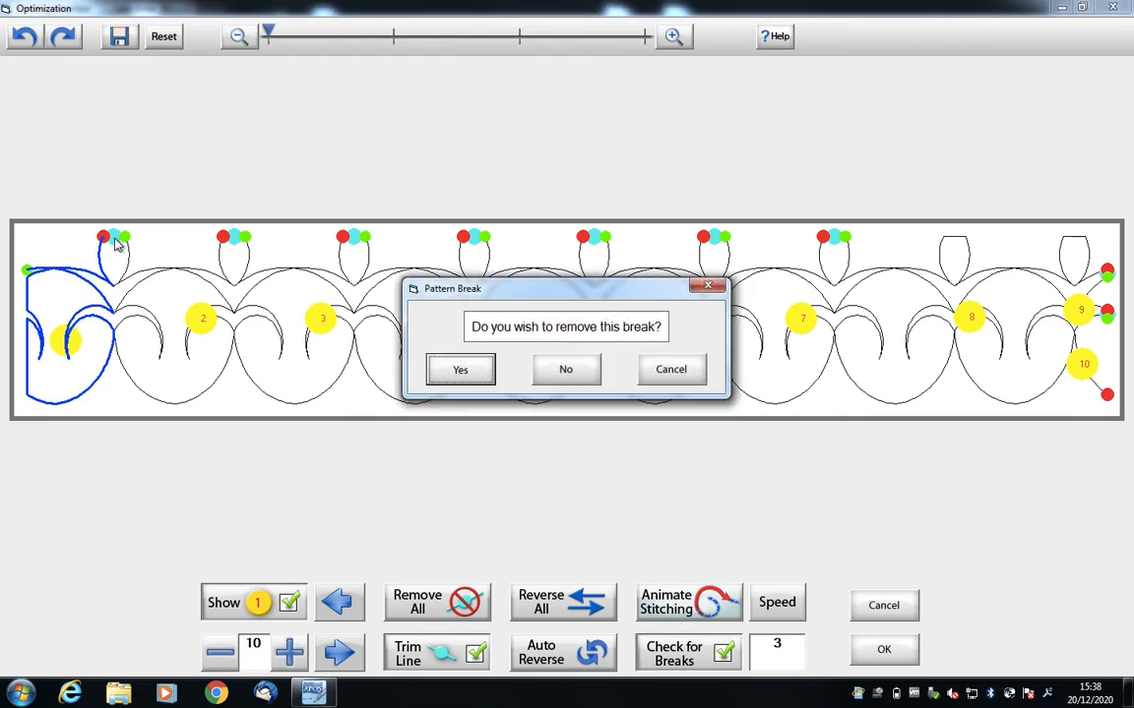
click(567, 370)
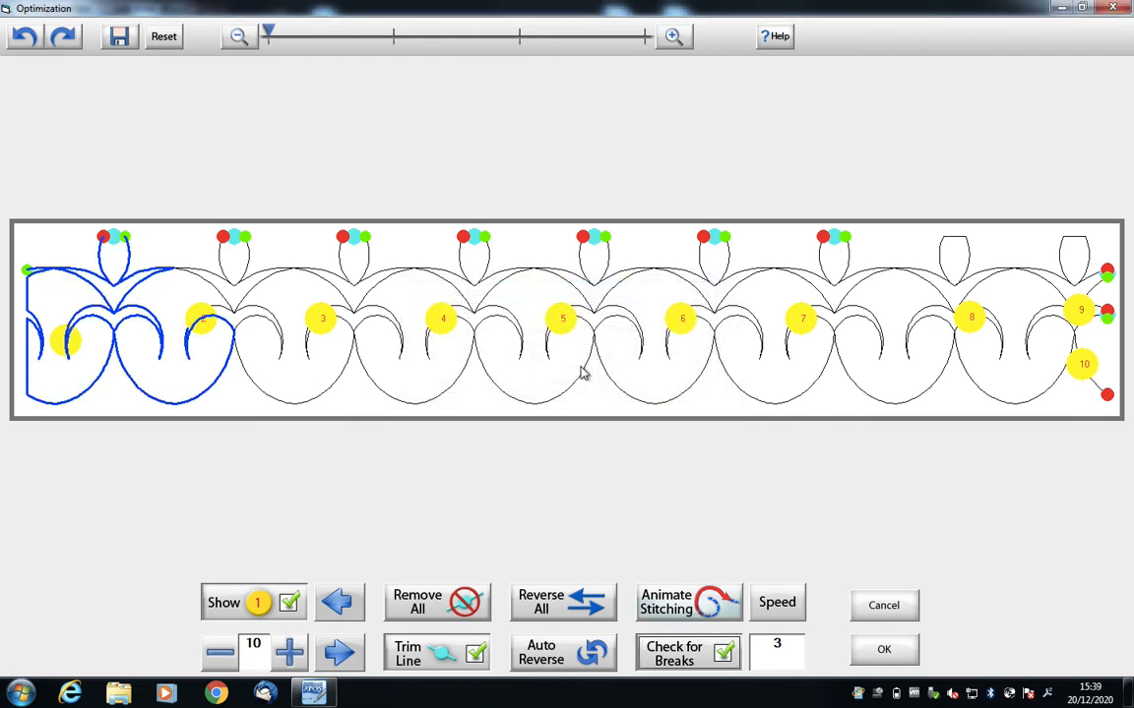
click(567, 370)
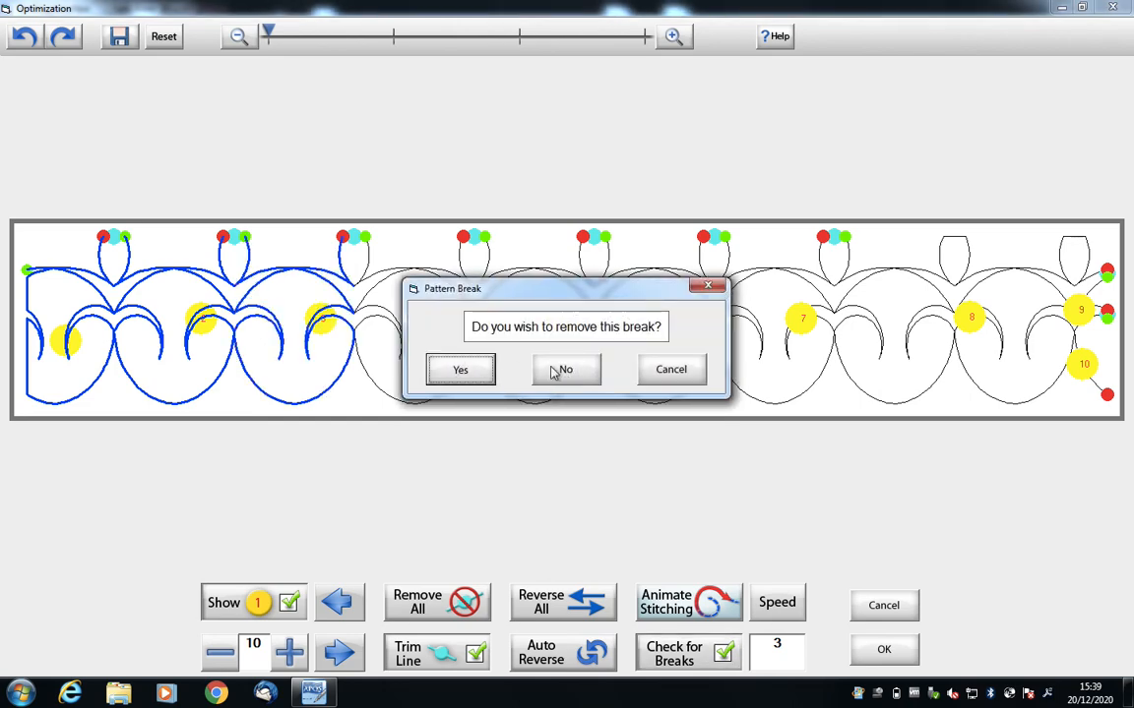
click(470, 371)
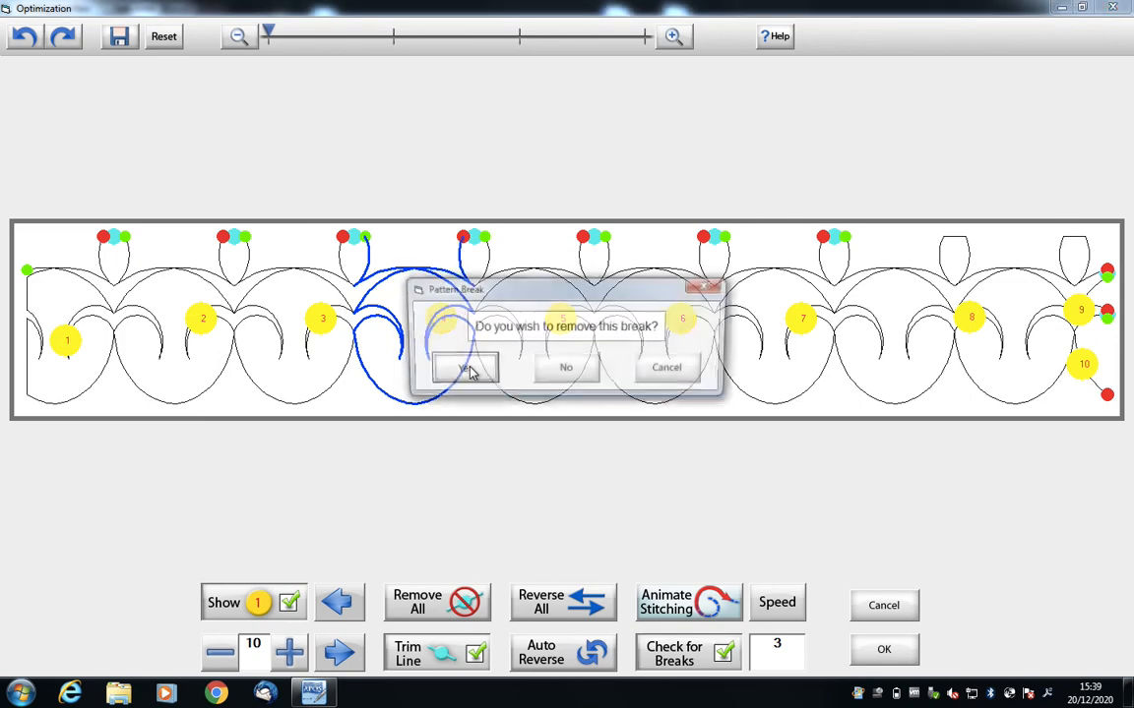
click(470, 371)
click(470, 371)
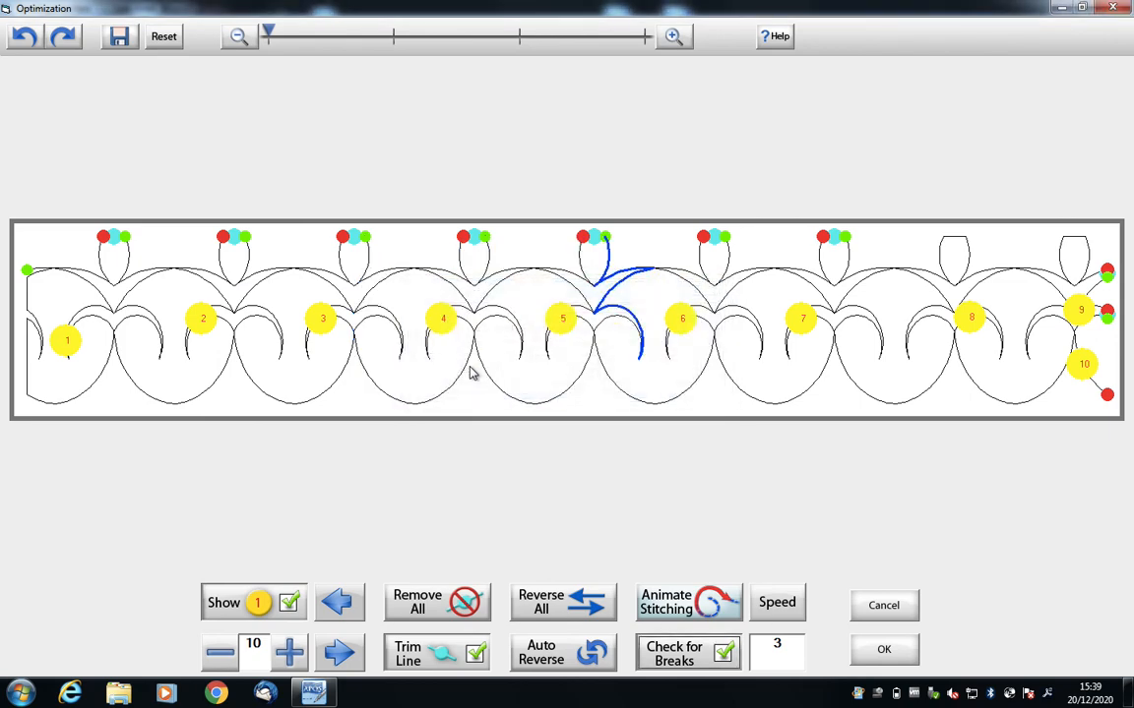
click(579, 380)
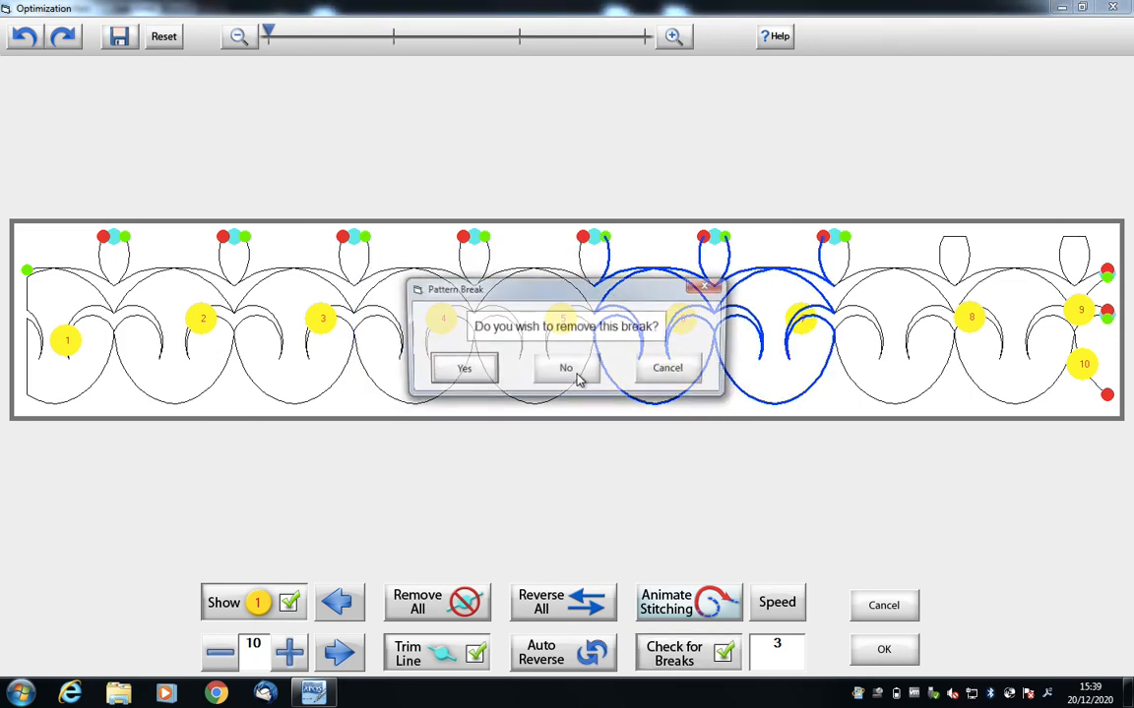
click(578, 380)
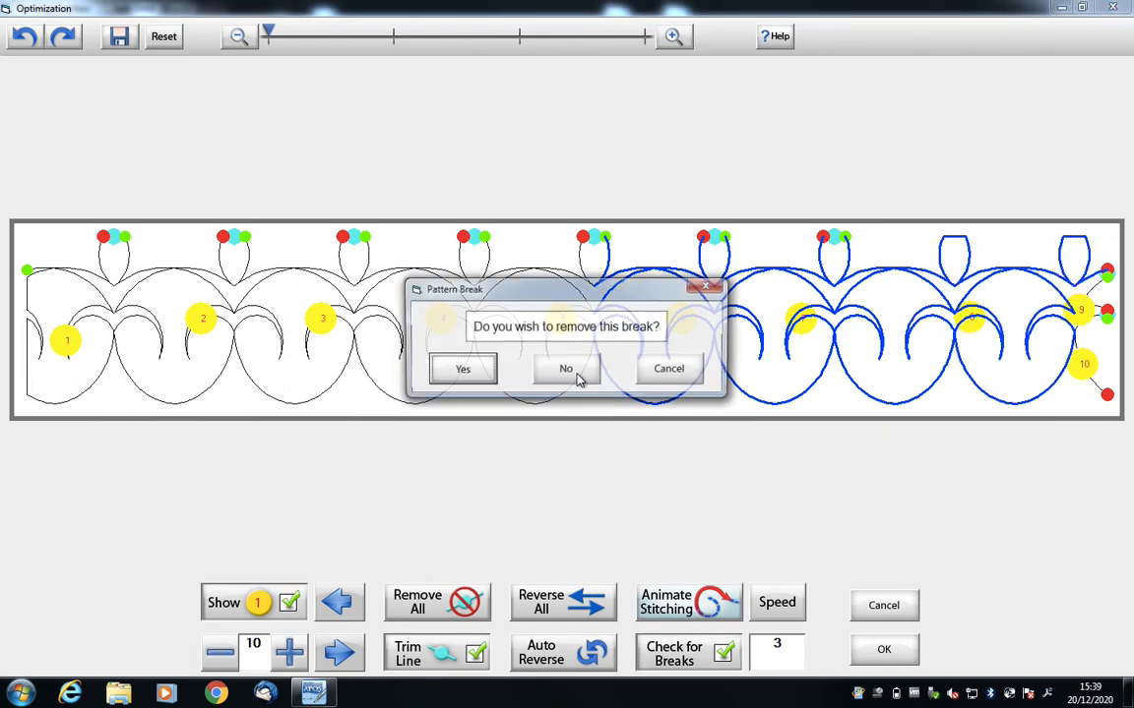
click(579, 380)
click(578, 380)
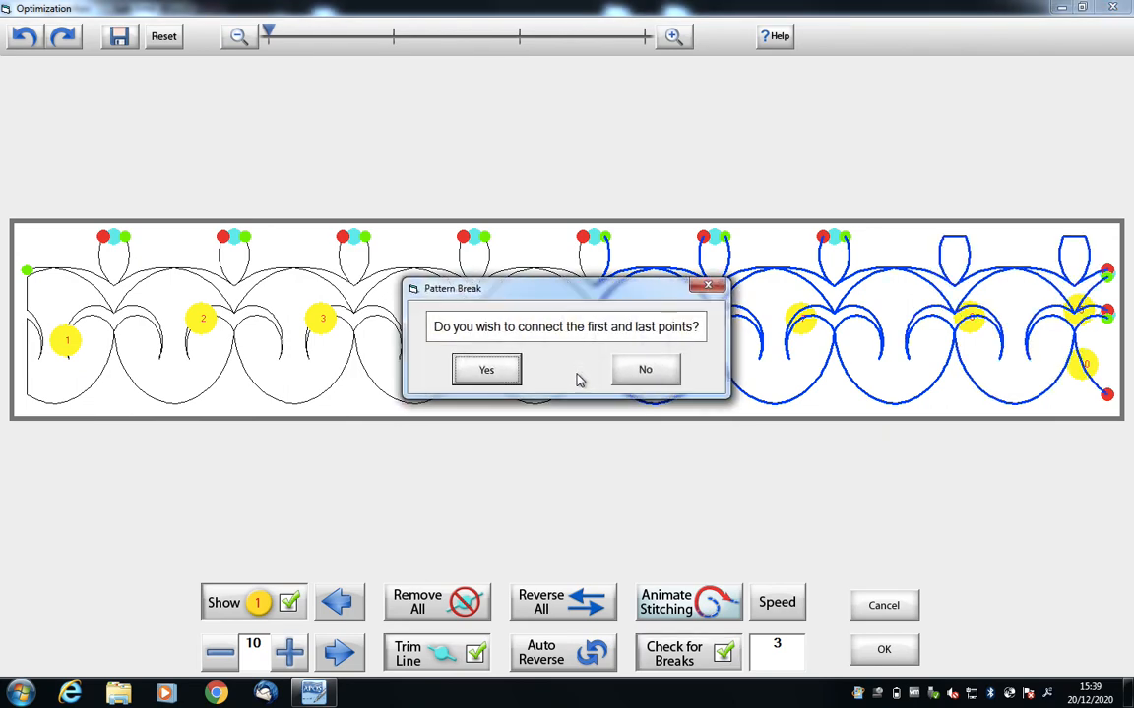
click(641, 370)
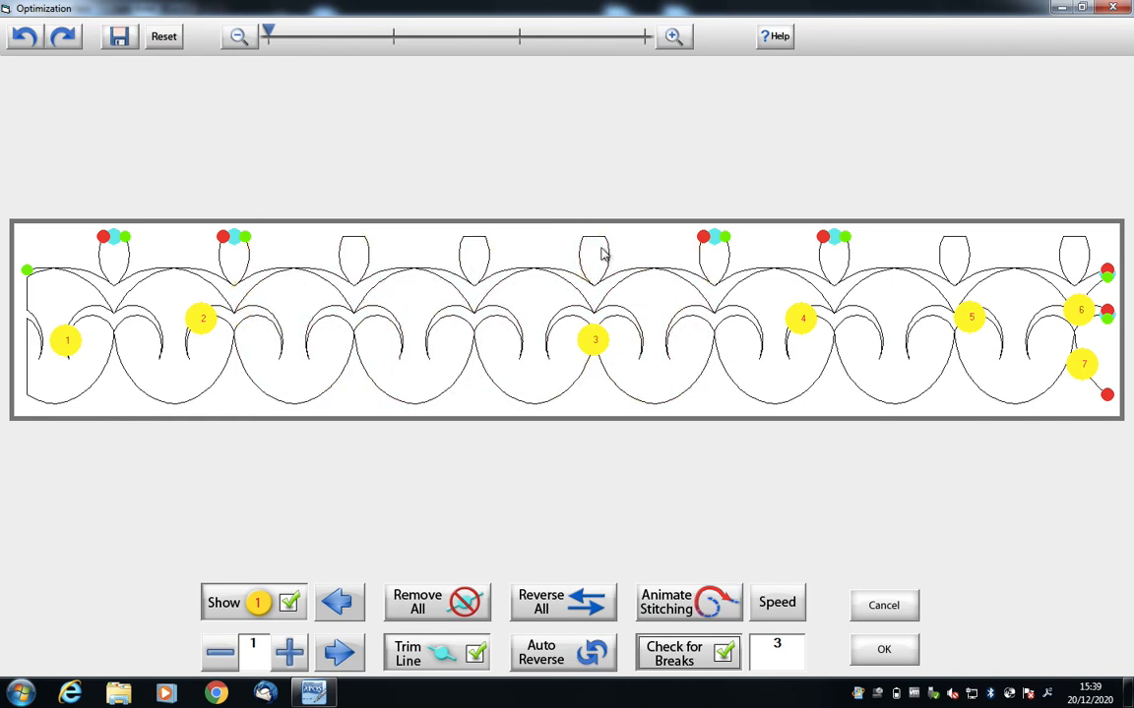
Disable Check for Breaks and remove all remaining trim breaks at once without connecting the border's first and last points
click(723, 653)
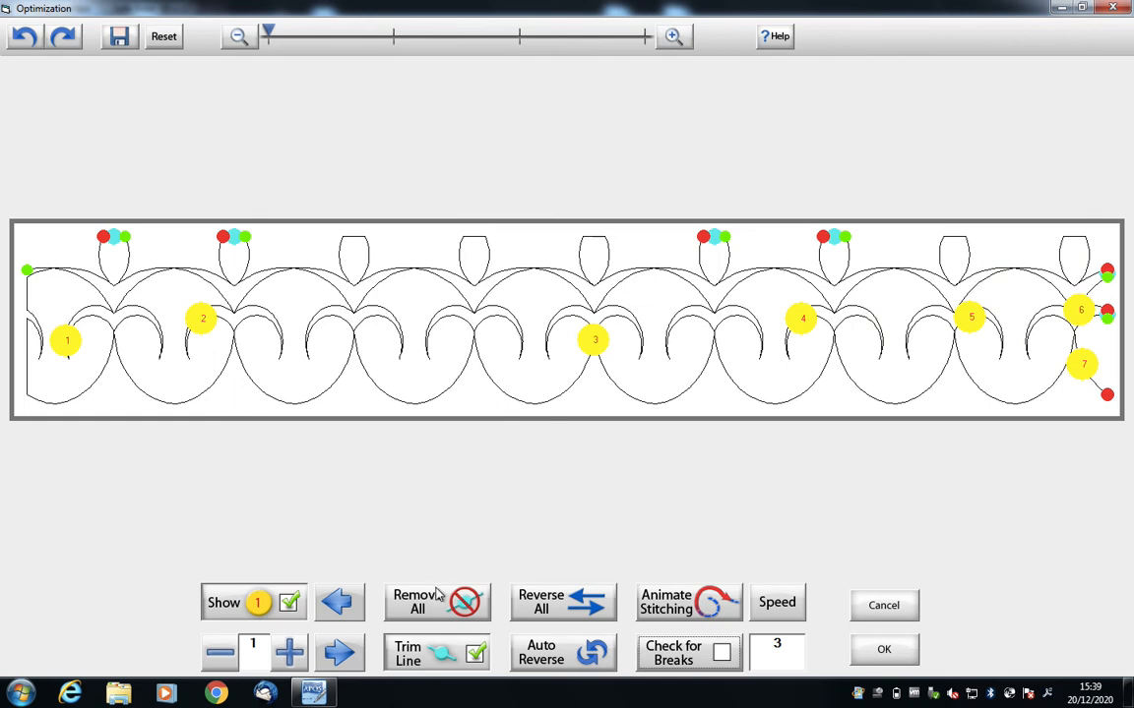
click(436, 600)
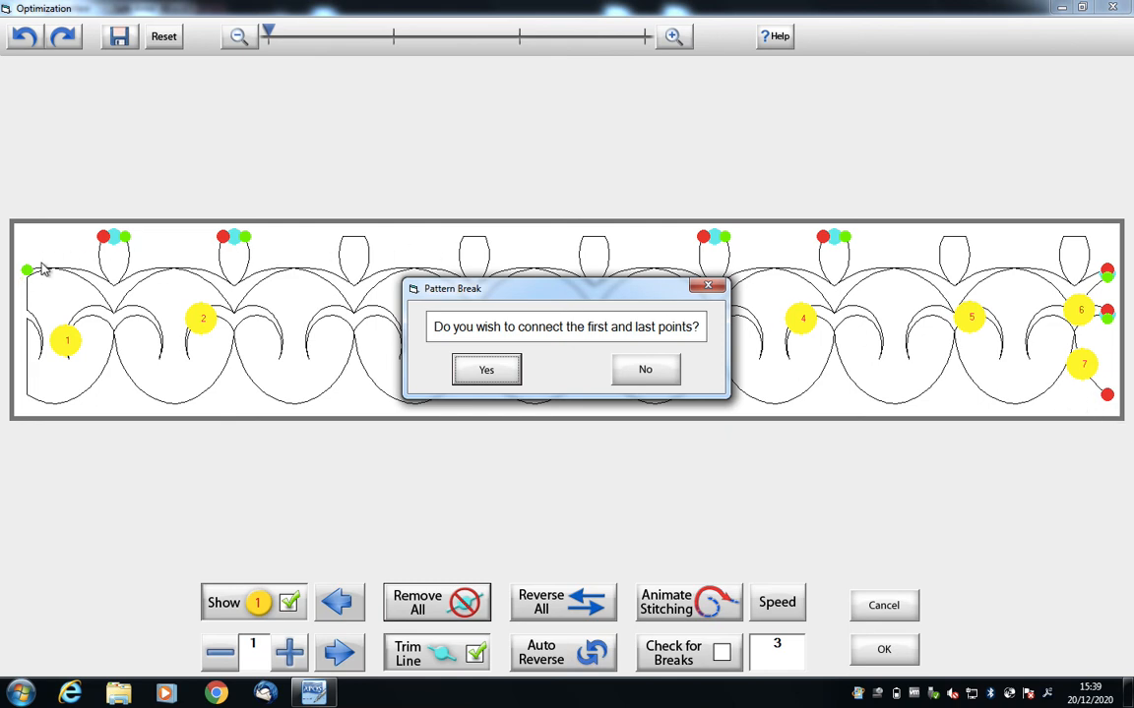
click(665, 374)
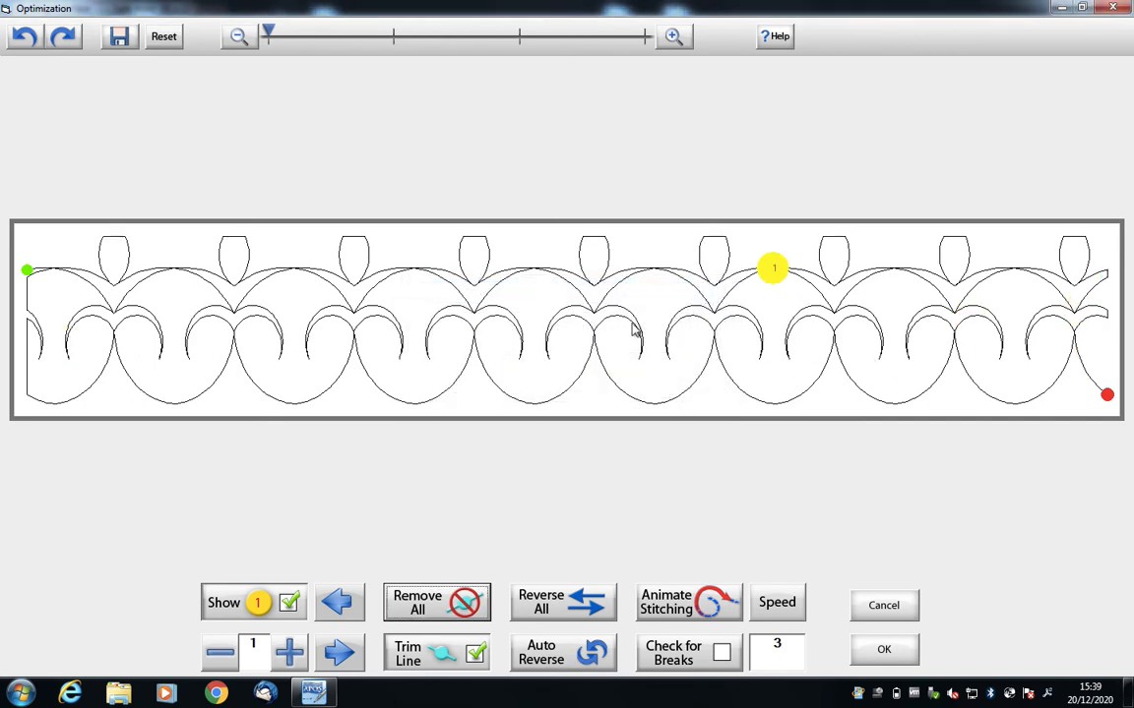
Highlight the joined stitching path to check that it covers the whole border, and accept the optimization
click(649, 277)
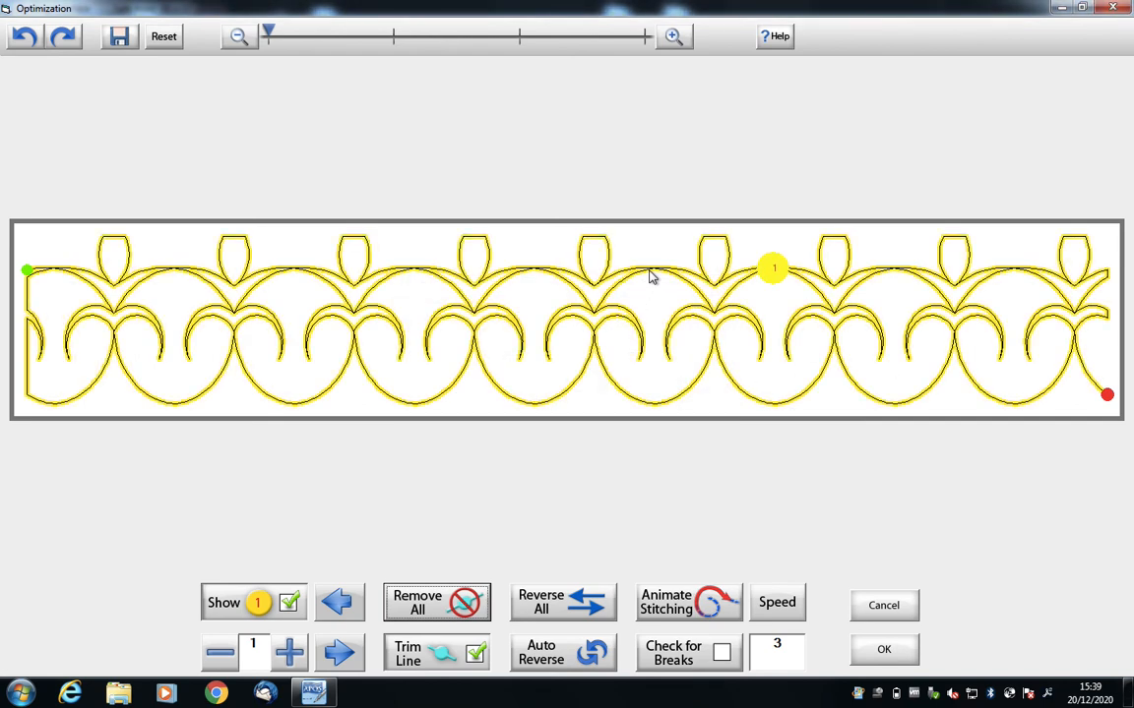
click(963, 405)
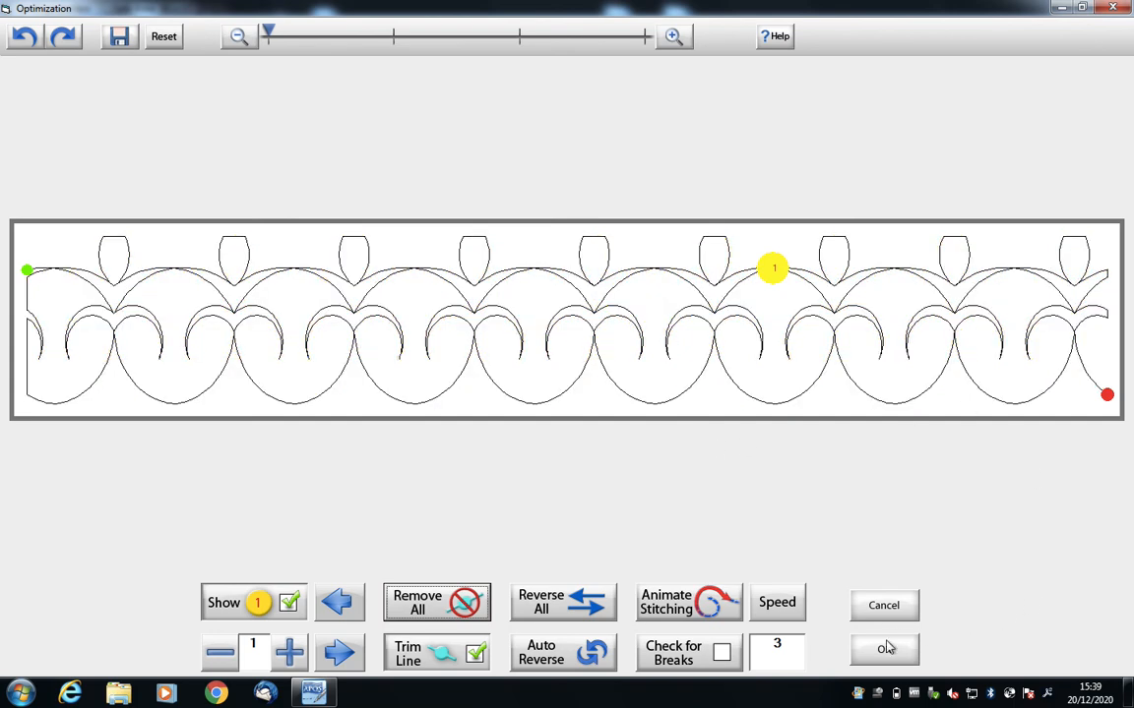
click(885, 648)
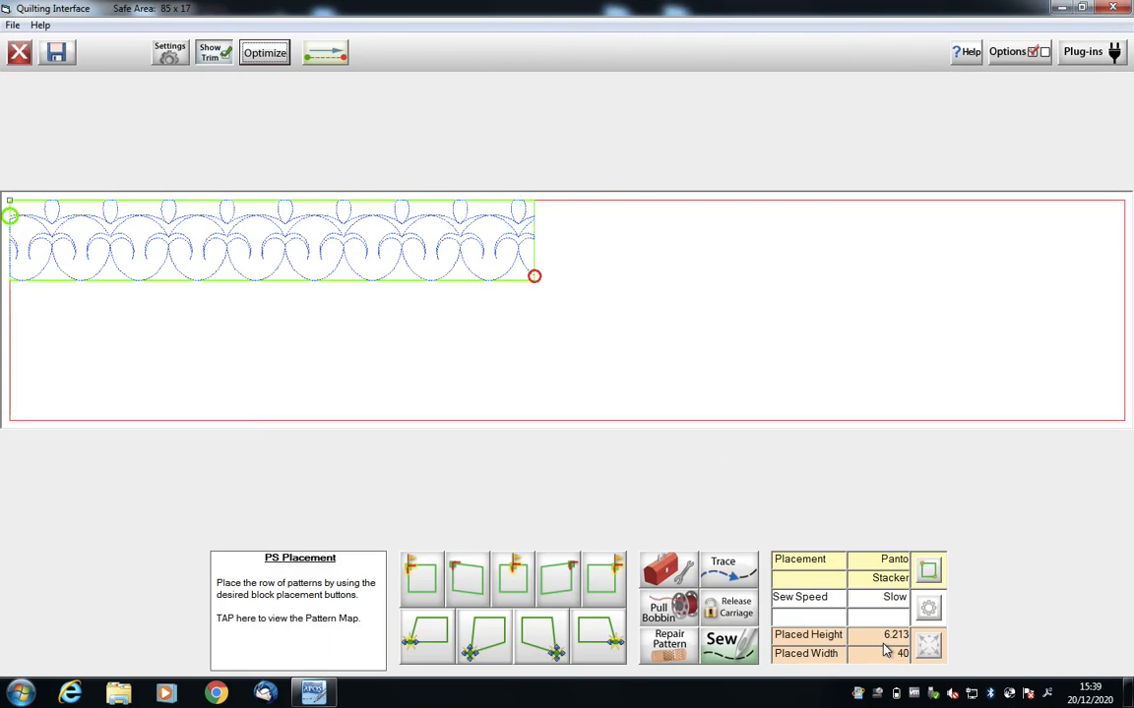